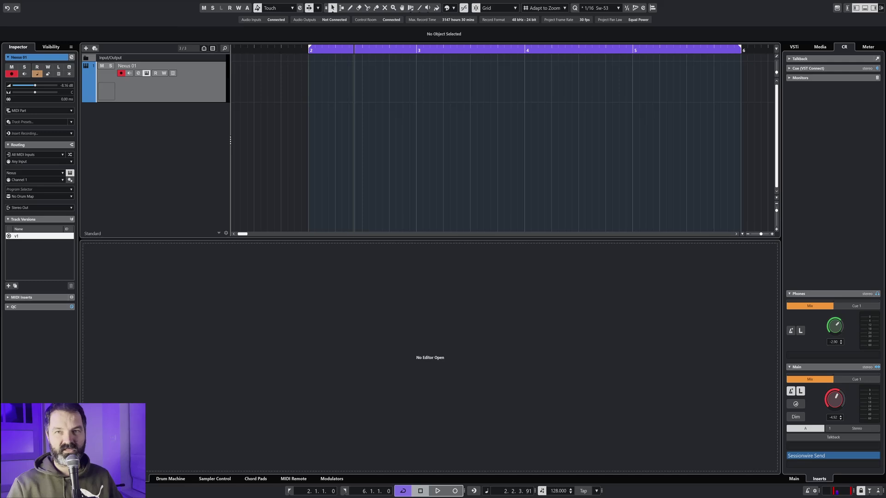
Open the Nexus instrument on the Nexus 01 track and reset its preset to saw init.
left_click(146, 73)
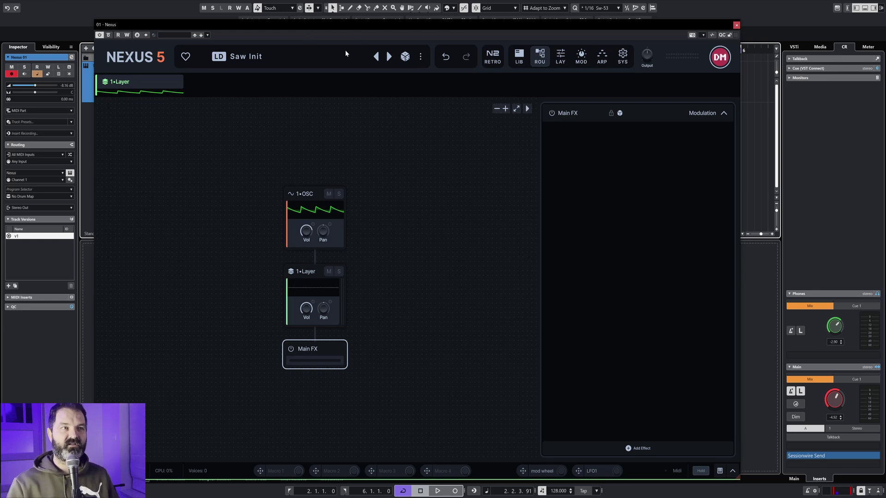
left_click(420, 56)
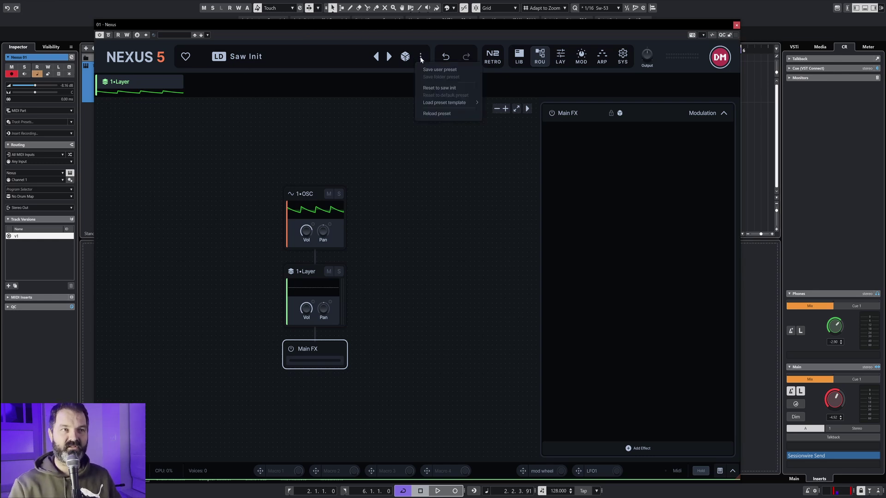
left_click(454, 88)
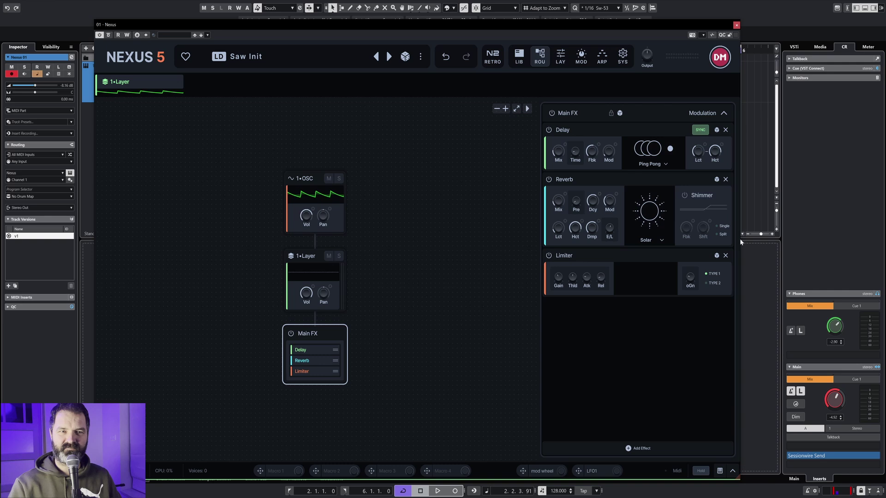
Remove the Limiter, Reverb and Delay effects from the Main FX chain.
left_click(726, 255)
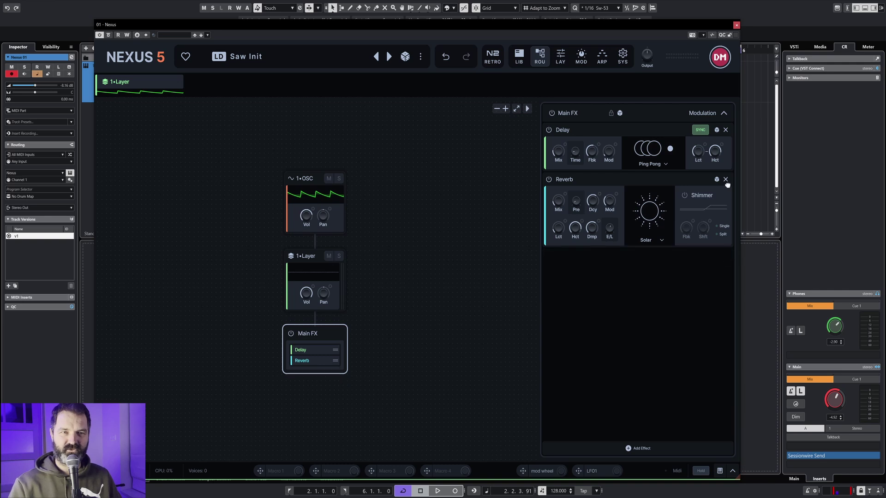
left_click(726, 180)
left_click(726, 130)
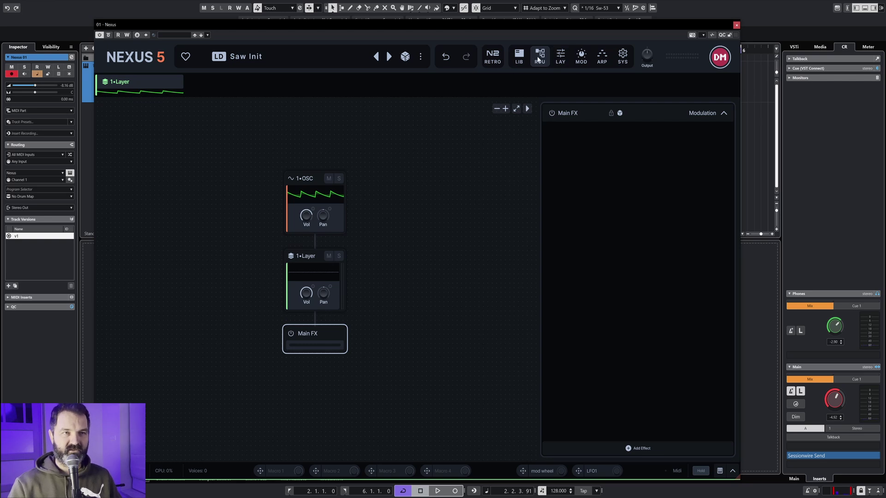
View the modulation page with its LFOs and Mod Matrix, and return to the layer page.
left_click(561, 56)
left_click(581, 58)
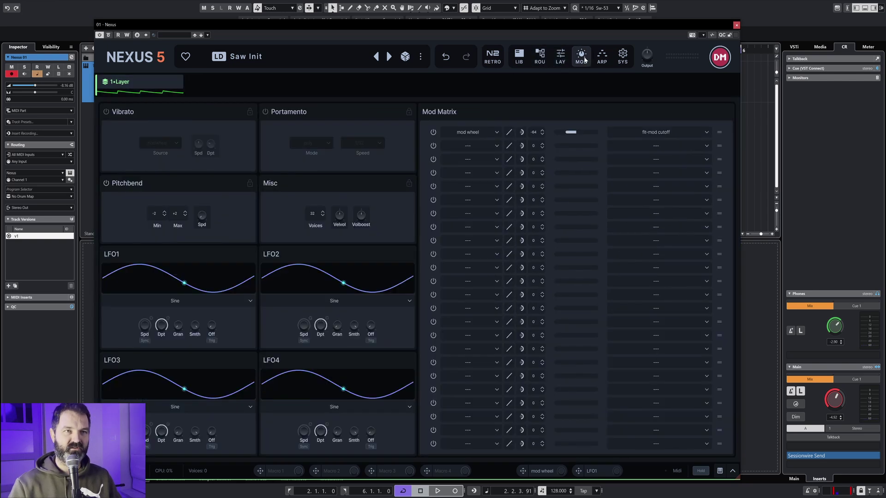
left_click(561, 63)
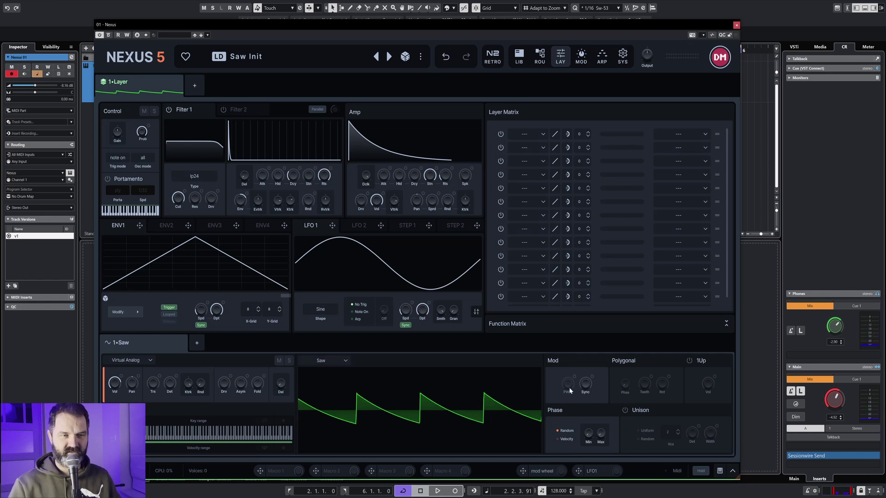
Try the Sine, Square and Triangle basic waveforms on the Virtual Analog oscillator.
left_click(344, 361)
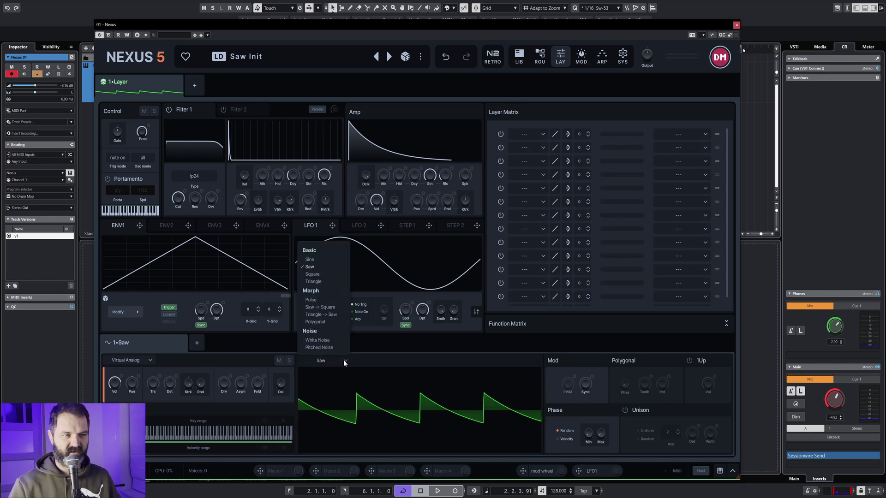
left_click(327, 261)
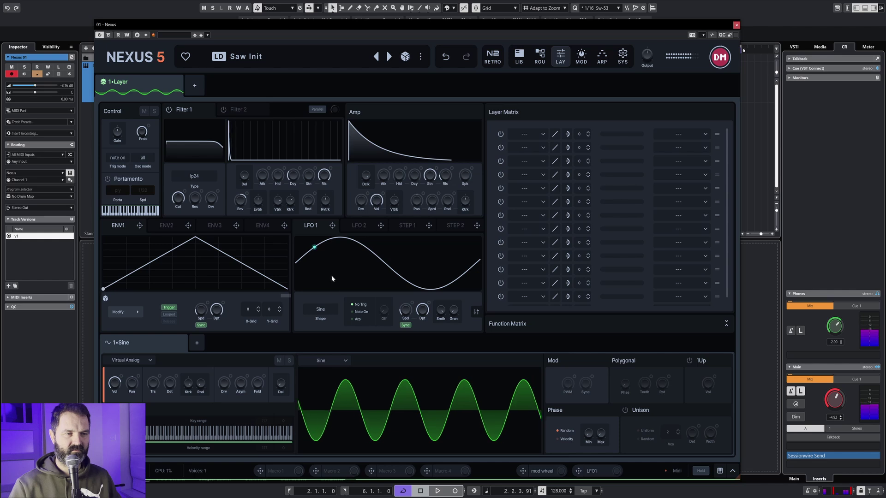
left_click(336, 360)
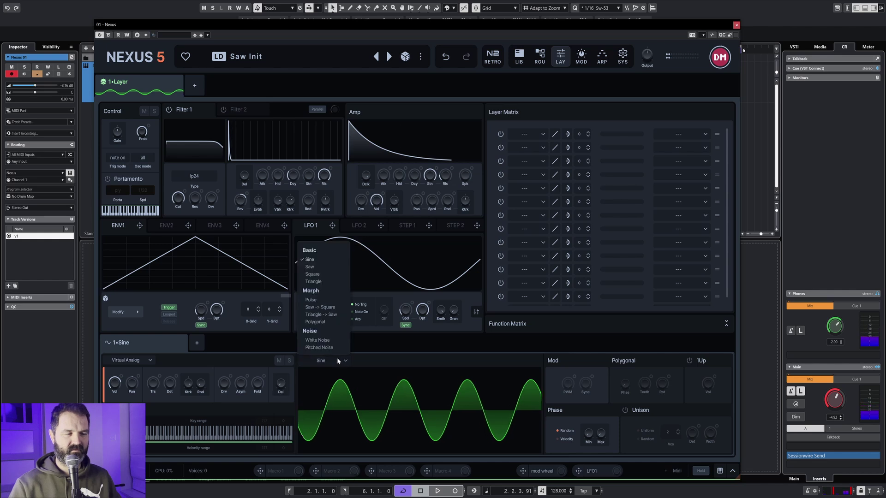
left_click(325, 275)
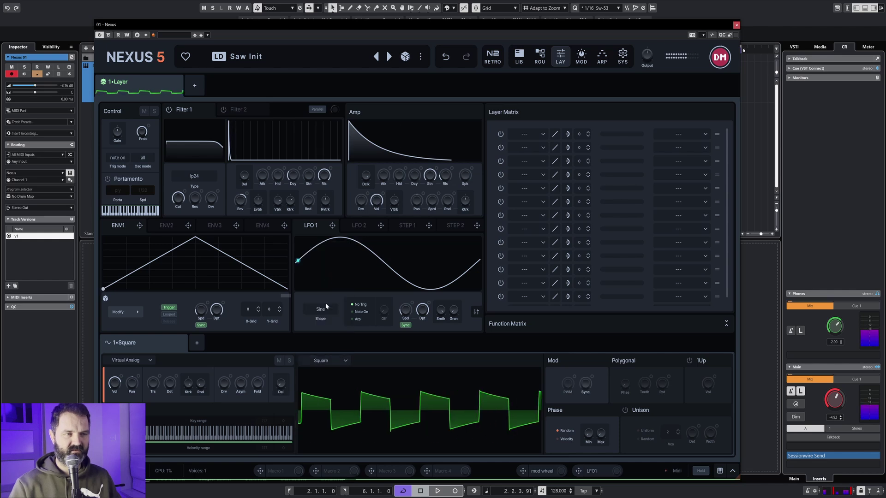
left_click(344, 361)
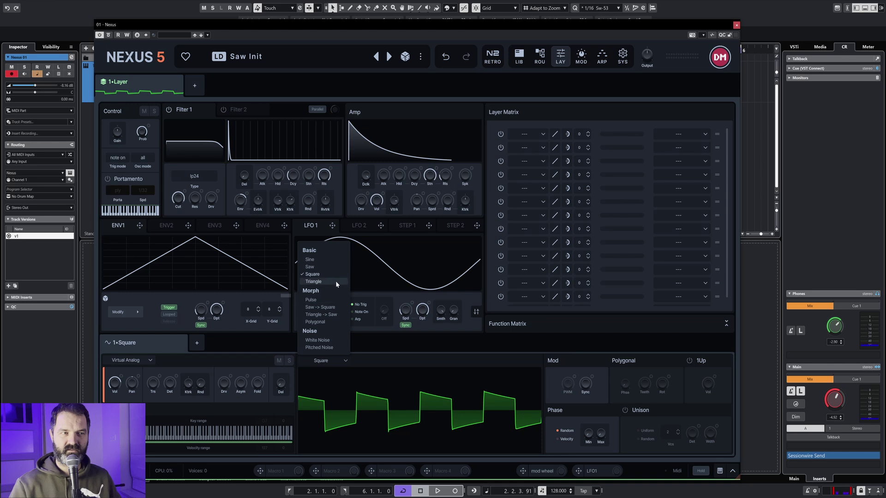
left_click(336, 281)
Audition the Pulse, Saw -> Square, Triangle -> Saw and White Noise oscillator waveforms, and switch back to Saw.
left_click(342, 362)
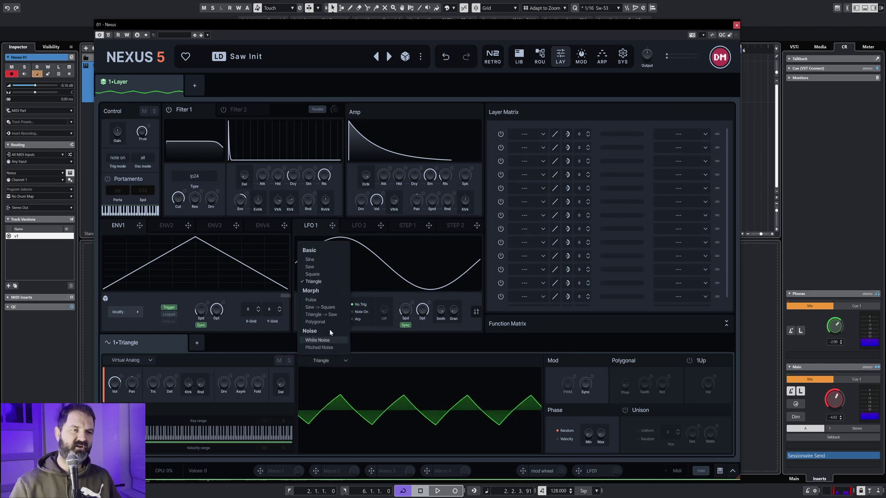
left_click(311, 300)
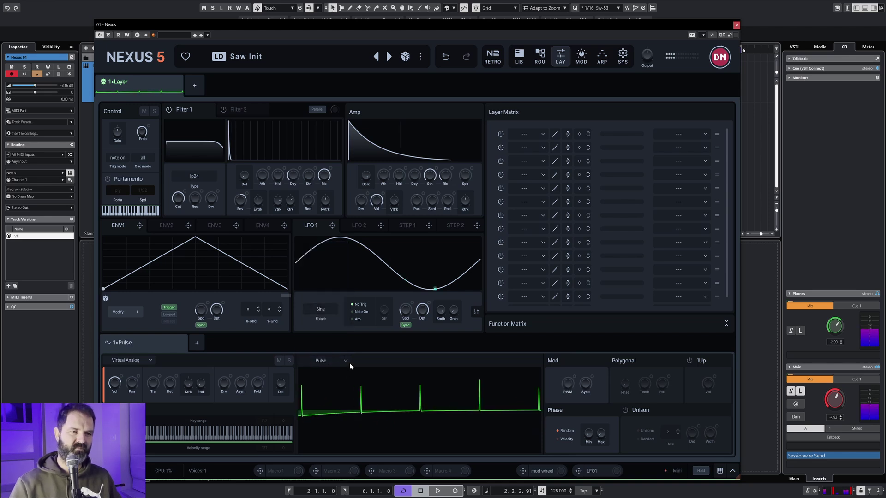
left_click(349, 362)
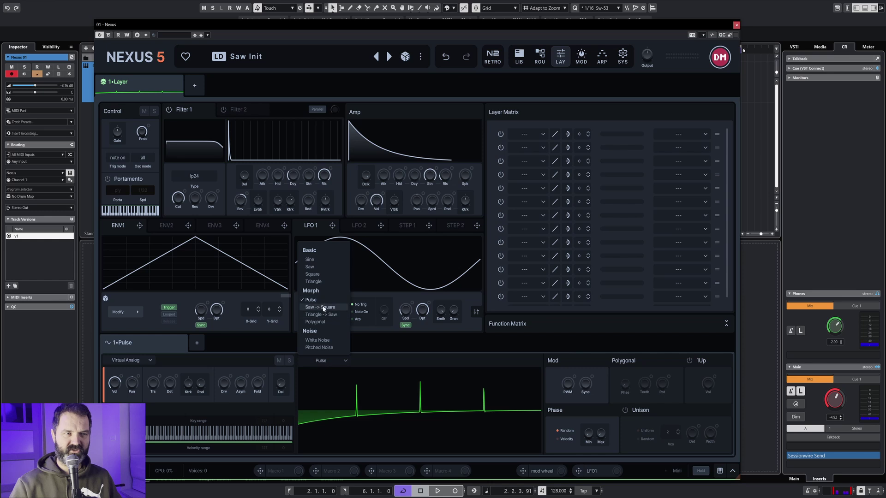
left_click(324, 307)
left_click(340, 361)
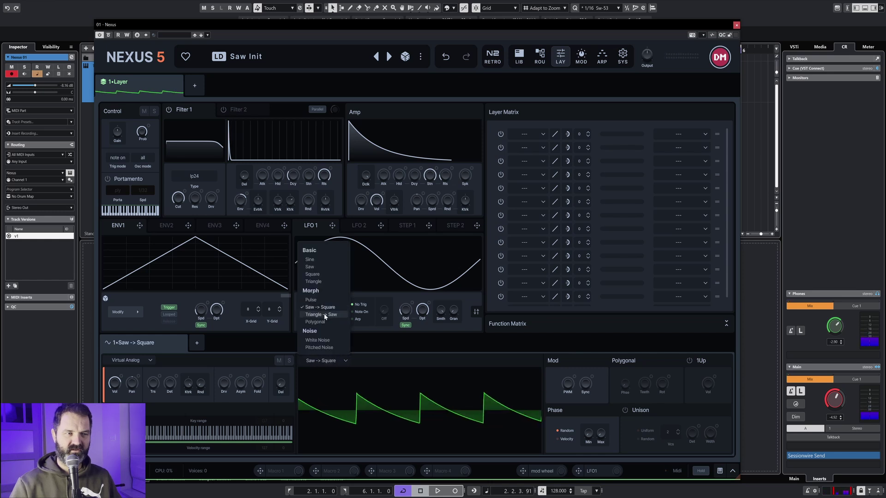
left_click(325, 314)
left_click(339, 361)
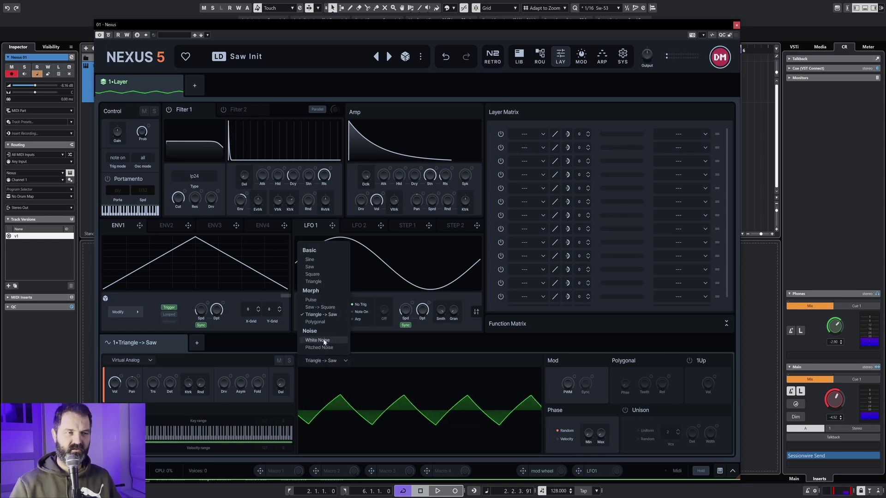
left_click(324, 341)
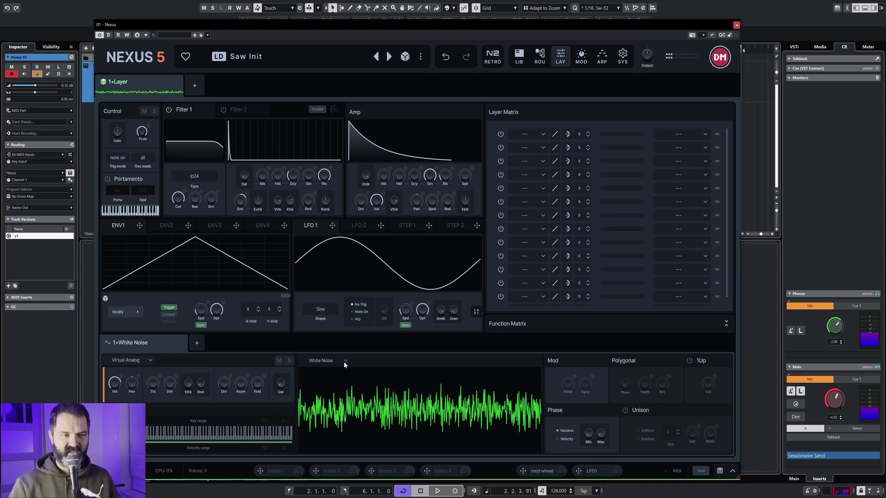
left_click(344, 362)
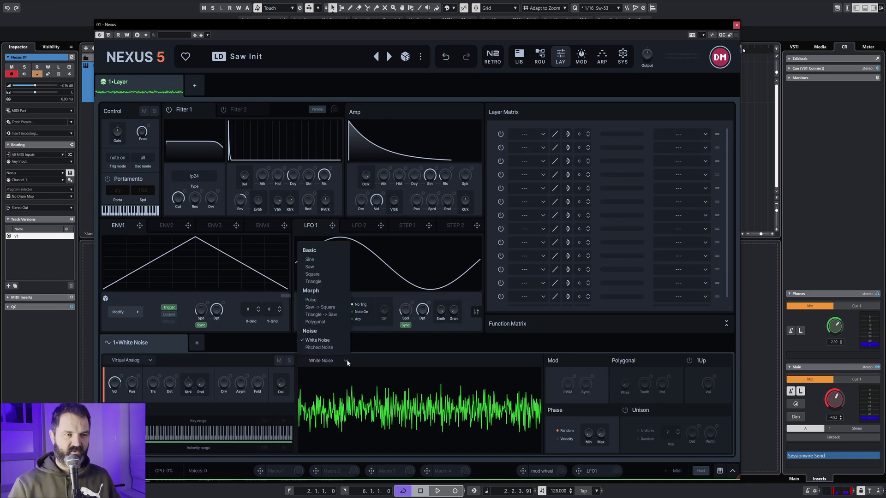
left_click(315, 268)
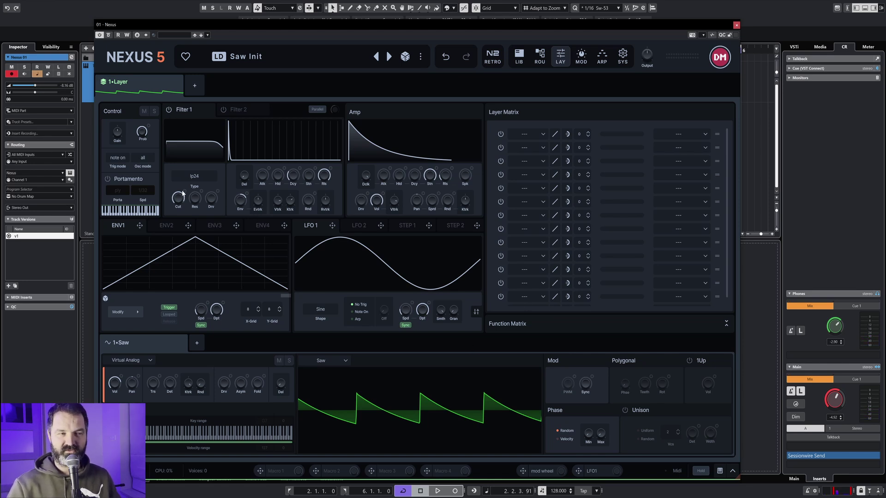
Lower Filter 1's cutoff, switch the filter to the fbkPos comb type and sweep the cutoff.
left_click_drag(176, 199, 176, 218)
left_click(194, 177)
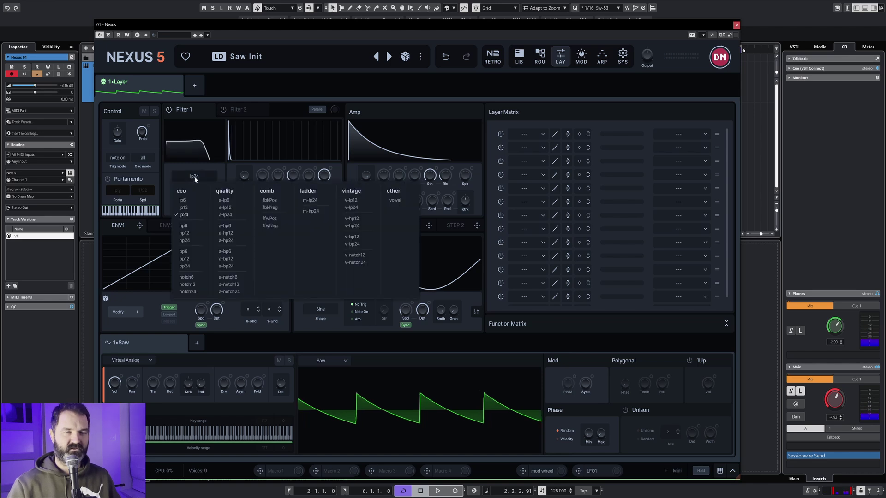
left_click(268, 200)
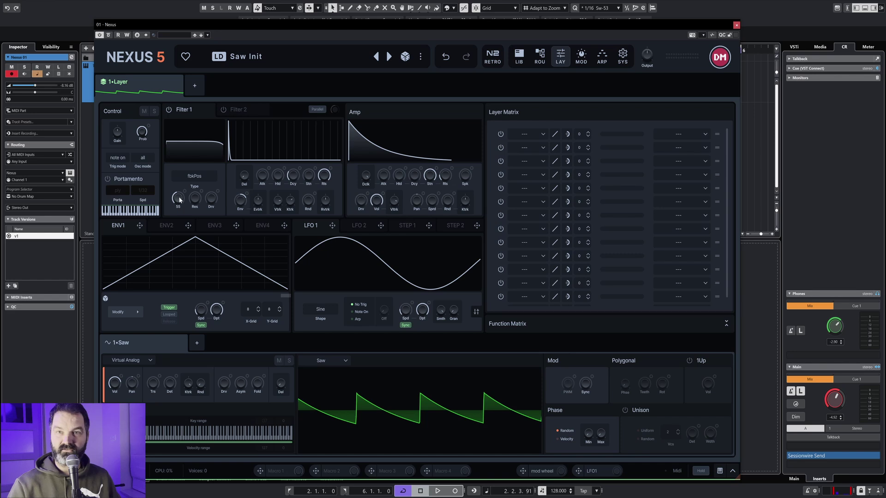
left_click_drag(179, 200, 179, 198)
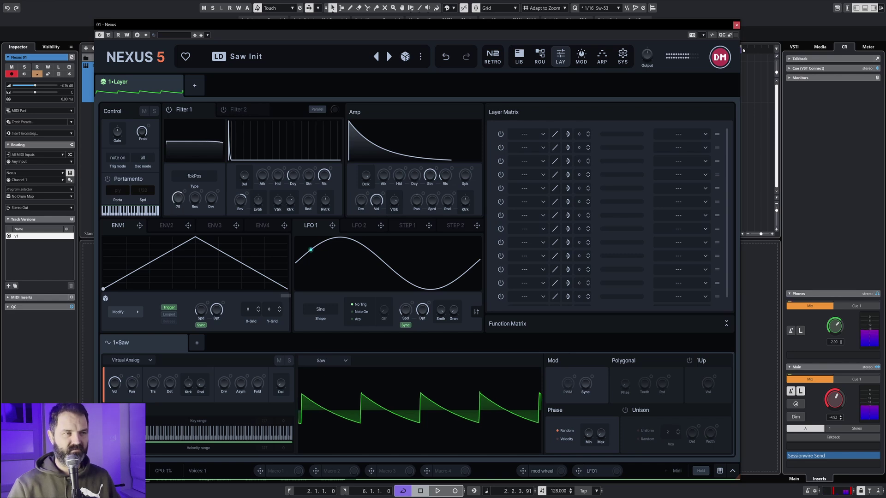
left_click_drag(180, 200, 179, 199)
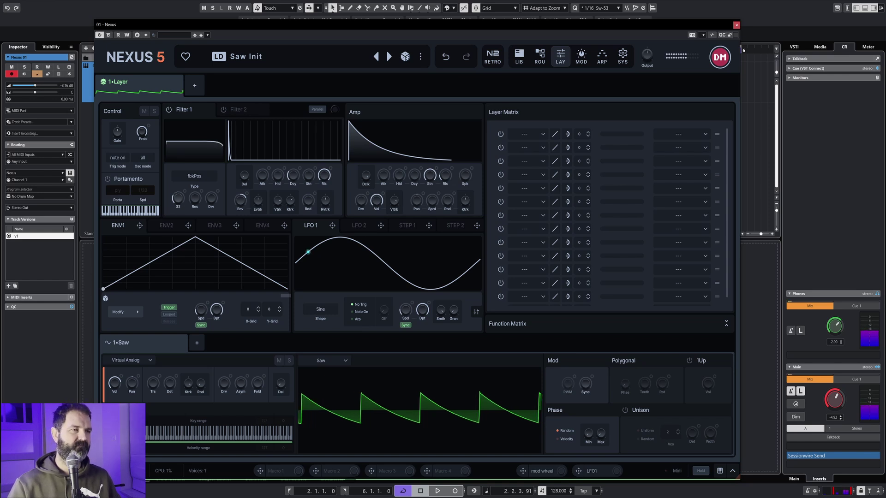
left_click_drag(178, 198, 183, 184)
Try the fbkNeg comb type on Filter 1 while sweeping its cutoff.
left_click(195, 177)
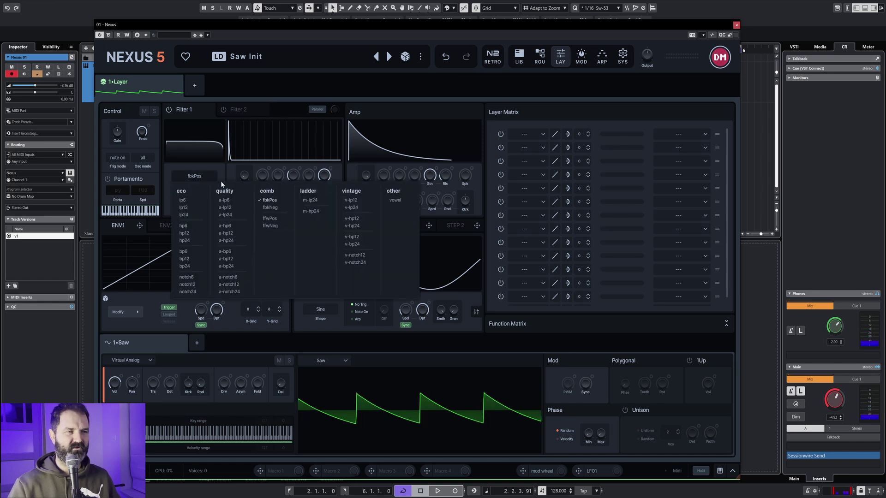
left_click(269, 208)
mouse_move(184, 200)
left_mouse_down()
mouse_move(184, 189)
mouse_move(184, 212)
mouse_move(184, 196)
left_mouse_up()
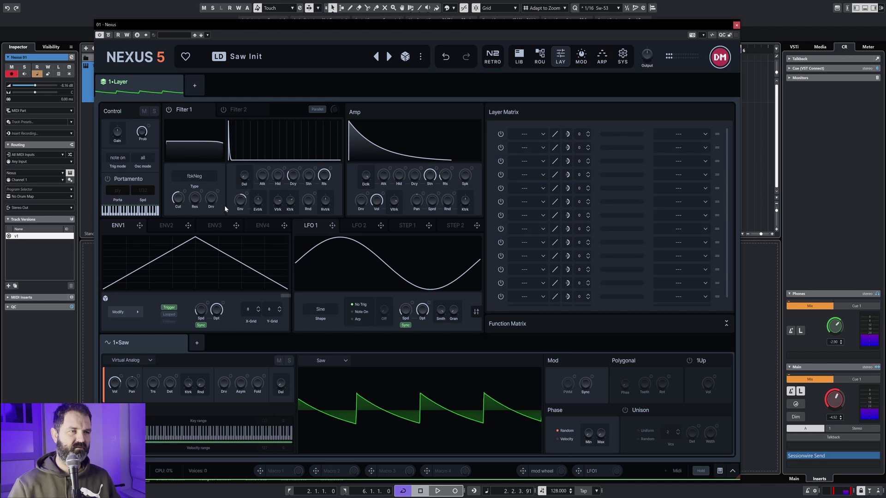
Set Filter 1 to the a-lp12 quality type and sweep its cutoff.
left_click(196, 176)
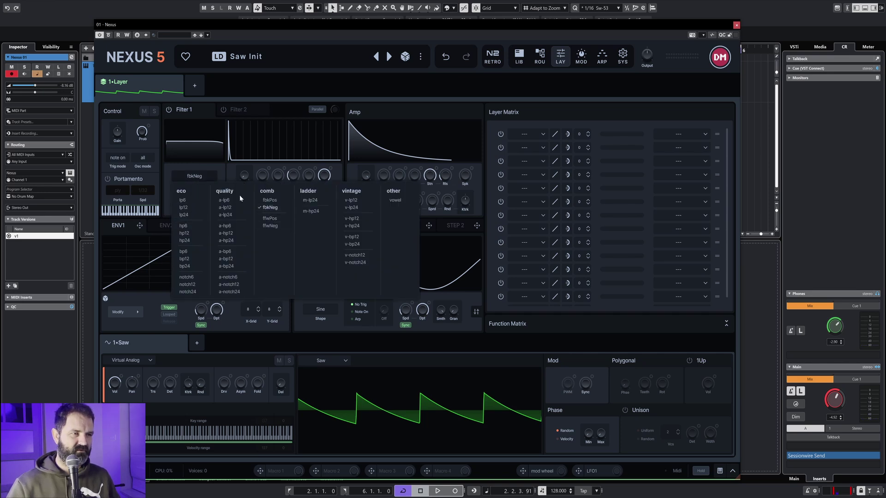
left_click(234, 207)
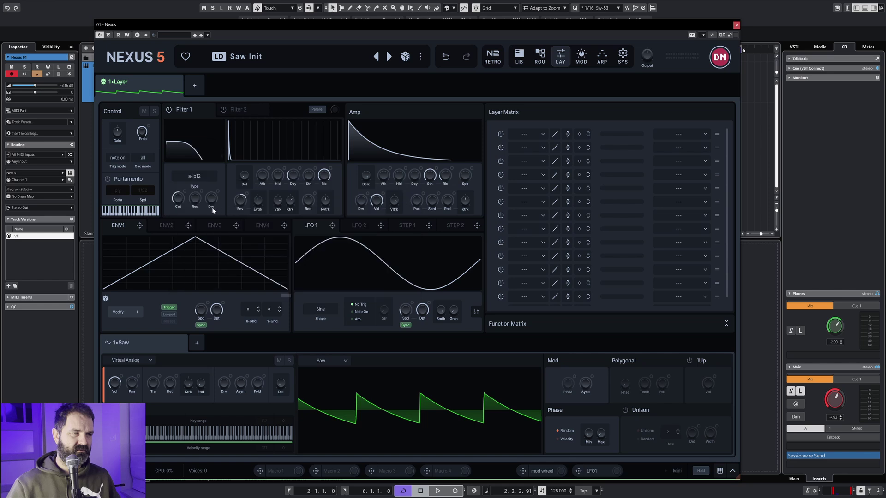
mouse_move(178, 199)
left_mouse_down()
mouse_move(226, 203)
mouse_move(178, 201)
left_mouse_up()
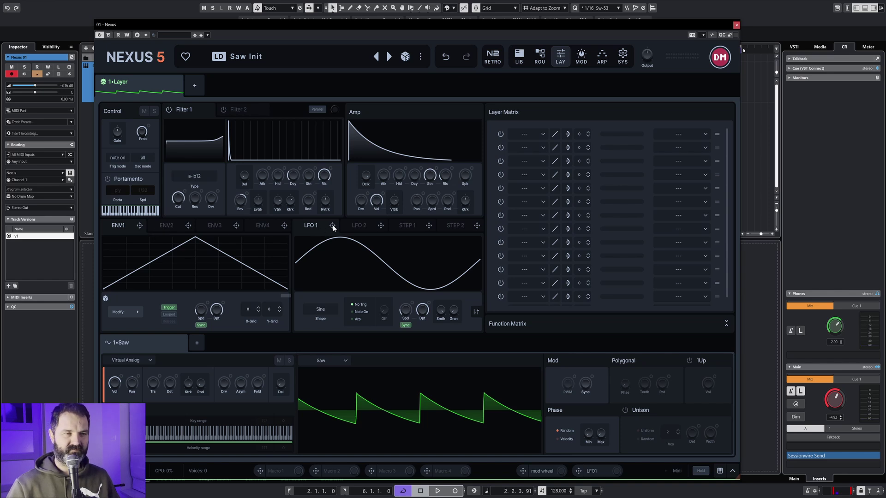
Assign LFO 1 as a modulation source for Filter 1's cutoff and lower the base cutoff.
mouse_move(332, 226)
left_mouse_down()
mouse_move(145, 298)
mouse_move(226, 249)
mouse_move(292, 226)
mouse_move(333, 227)
left_mouse_up()
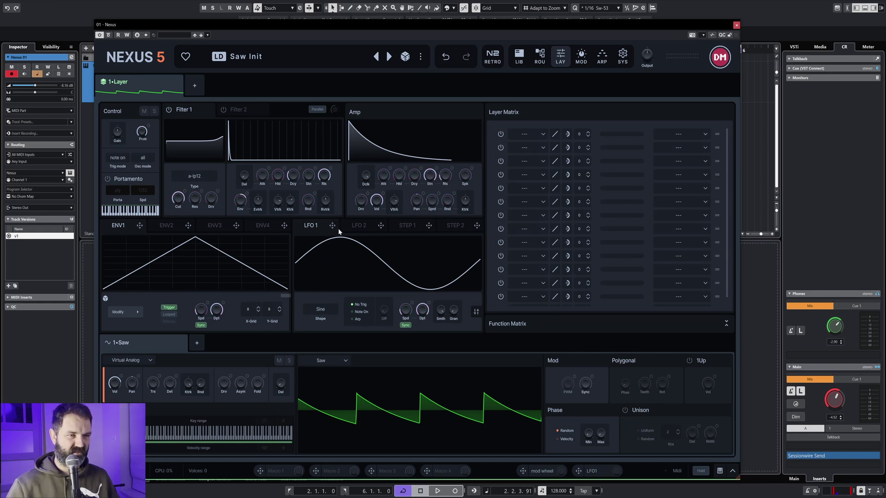
left_click_drag(333, 228, 178, 199)
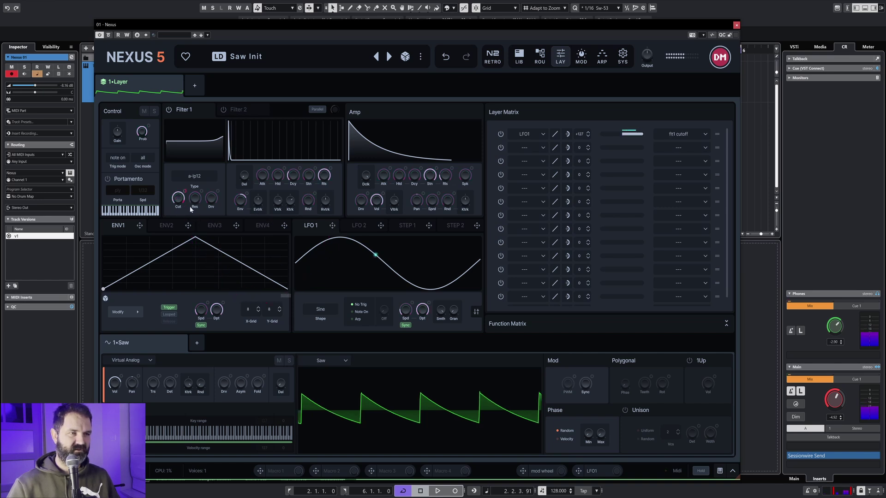
left_click_drag(178, 199, 178, 217)
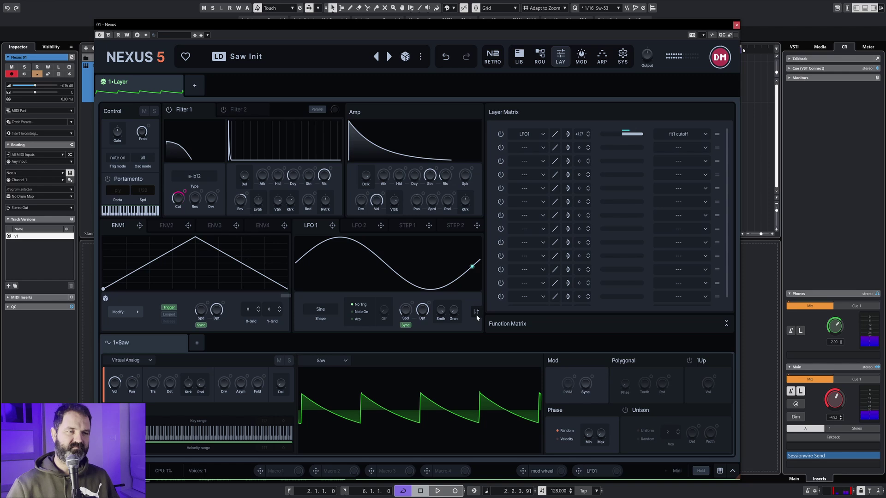
Change LFO 1's shape to Saw and set its synced speed to 3/1.
left_click(324, 310)
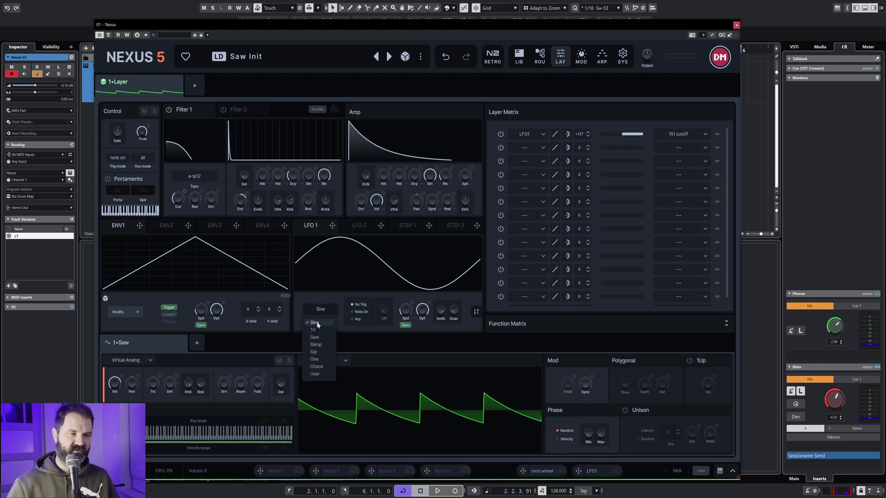
left_click(317, 338)
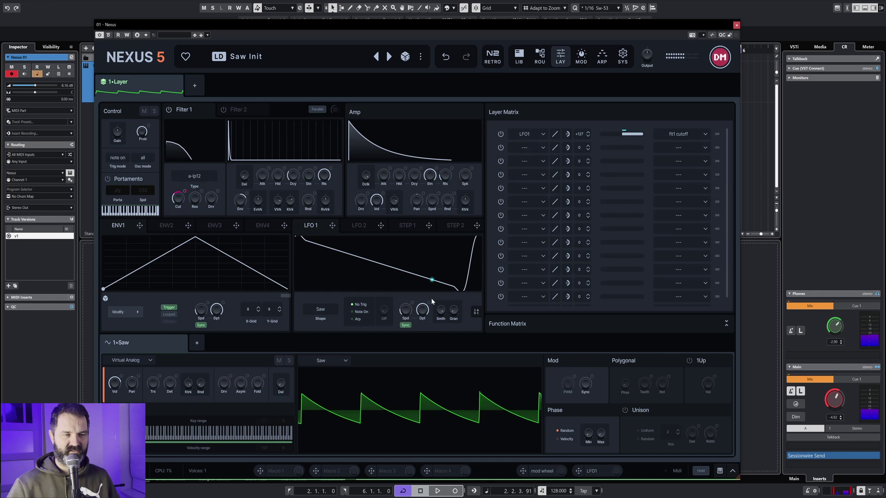
left_click_drag(405, 309, 405, 323)
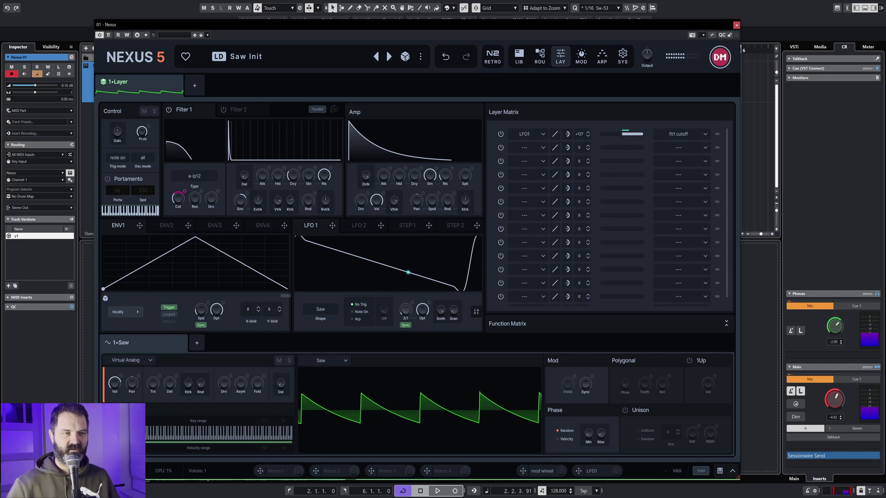
Turn off tempo sync for LFO 1 and try slower and faster free-running speeds.
left_click(404, 325)
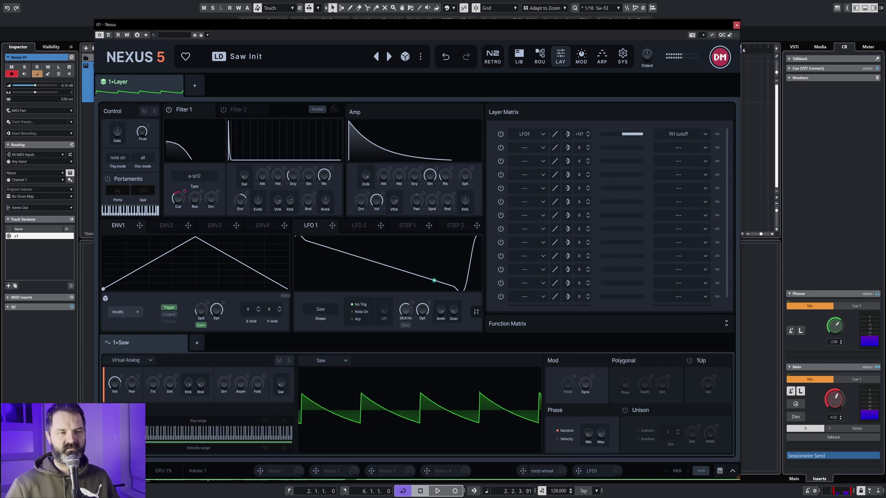
mouse_move(405, 309)
left_mouse_down()
mouse_move(406, 296)
mouse_move(406, 317)
left_mouse_up()
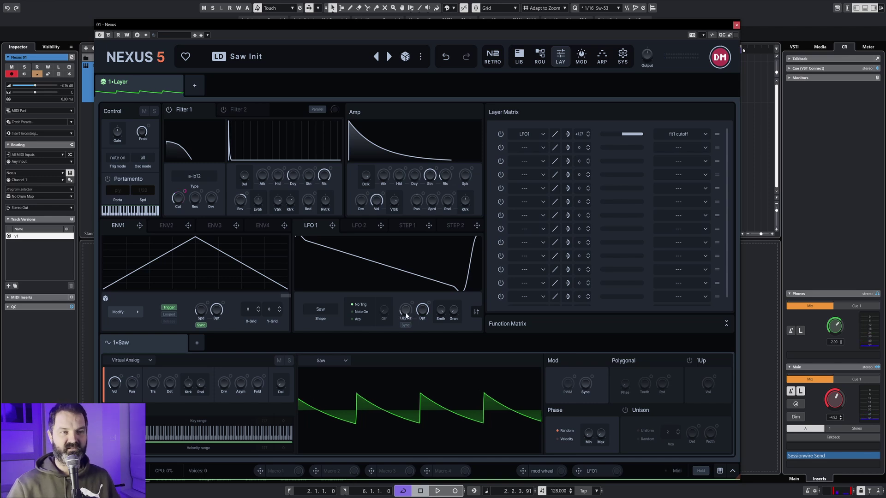
mouse_move(405, 310)
left_mouse_down()
mouse_move(405, 323)
mouse_move(409, 297)
left_mouse_up()
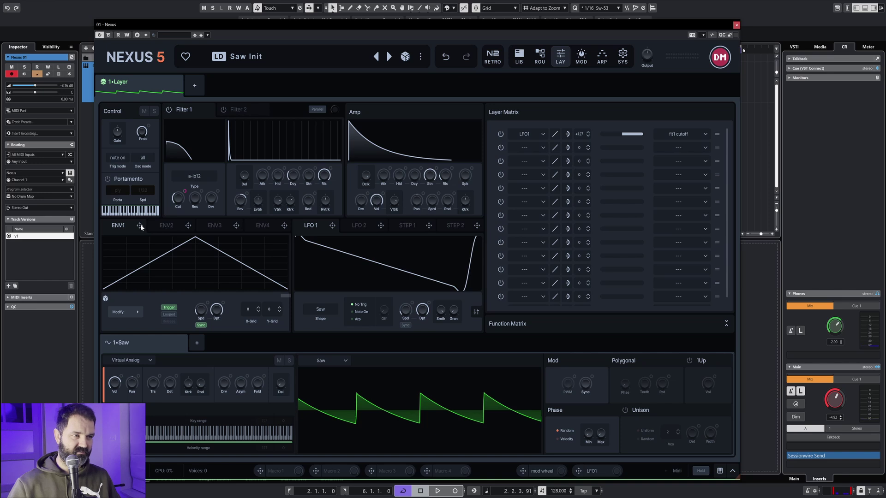
Assign ENV1 to LFO 1's speed and reshape the envelope from its start peak into a concave falling curve.
left_click_drag(194, 241, 406, 313)
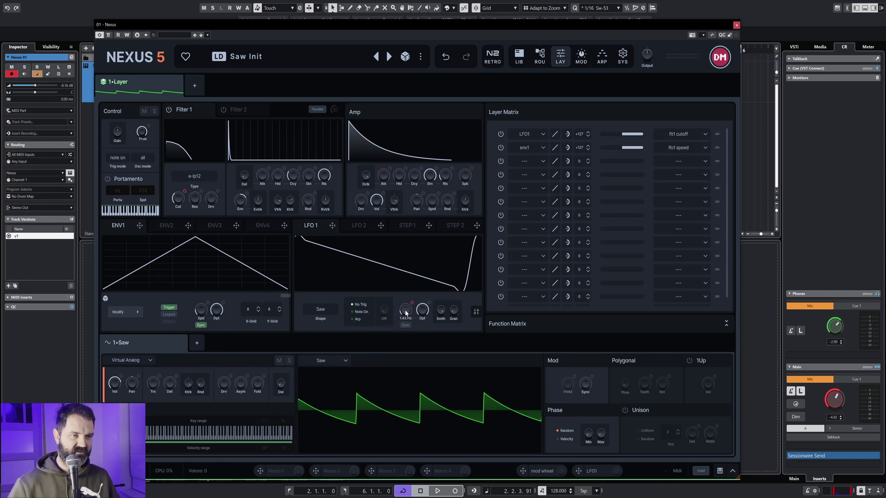
left_click_drag(195, 239, 287, 237)
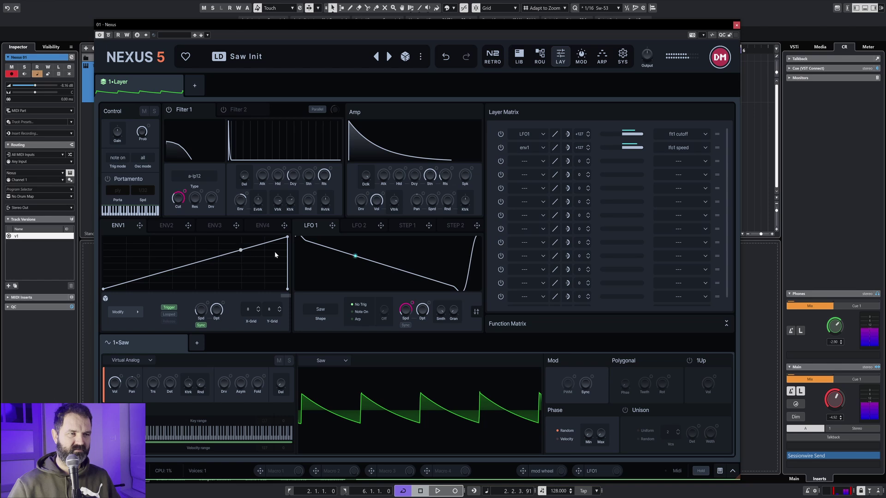
left_click_drag(287, 239, 103, 237)
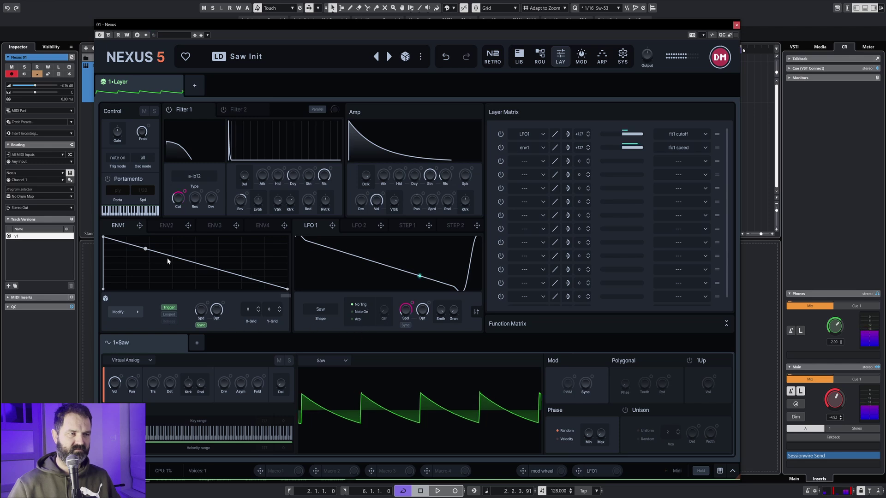
left_click_drag(179, 258, 133, 364)
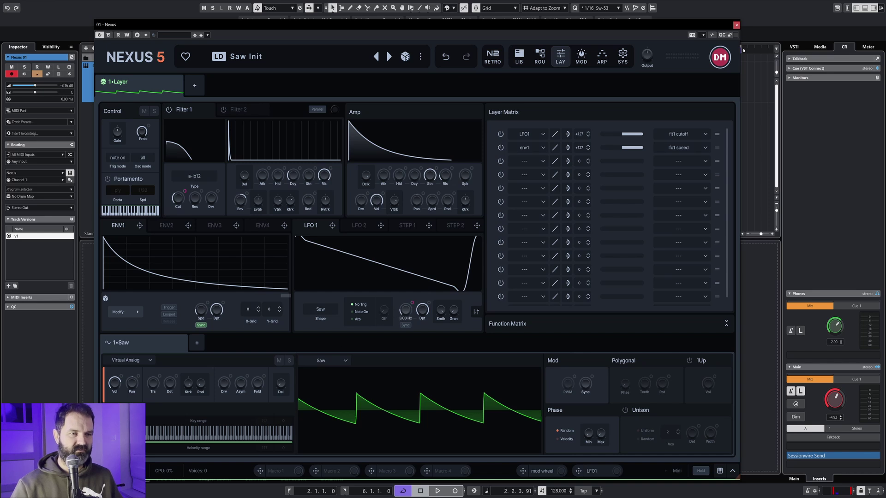
Bypass the ENV1 modulation on LFO 1's speed.
right_click(406, 310)
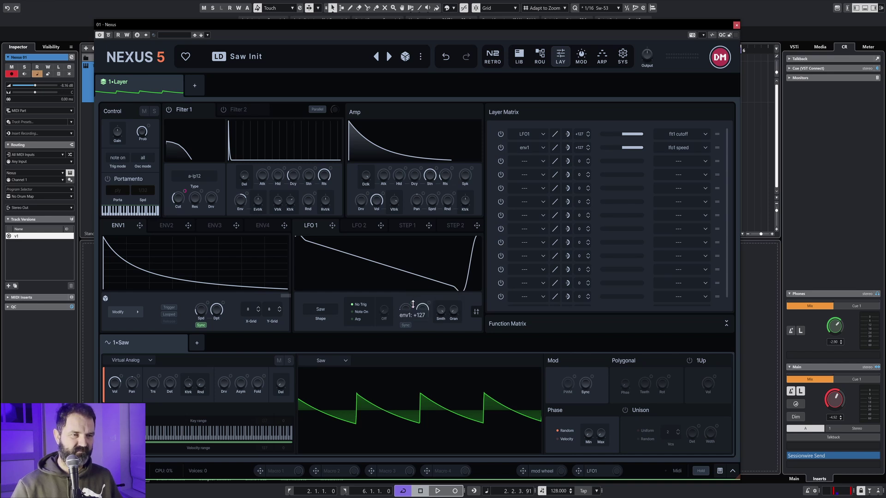
left_click(413, 304)
left_click(430, 332)
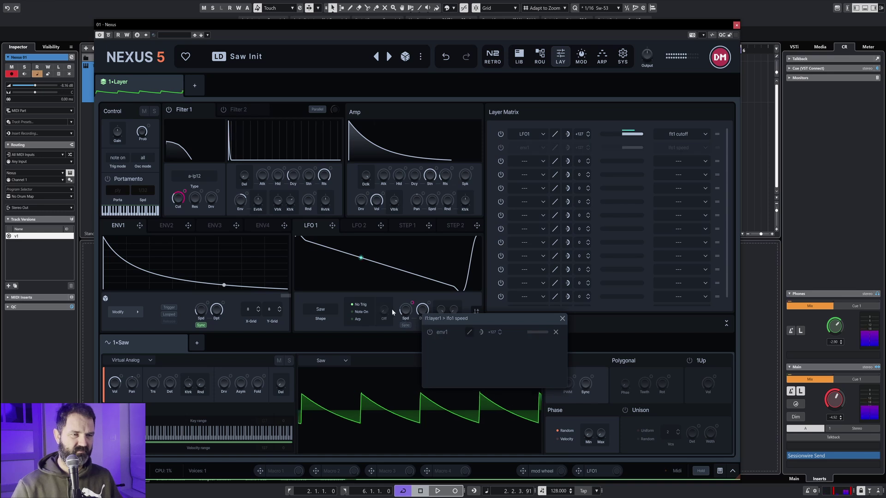
key("Escape")
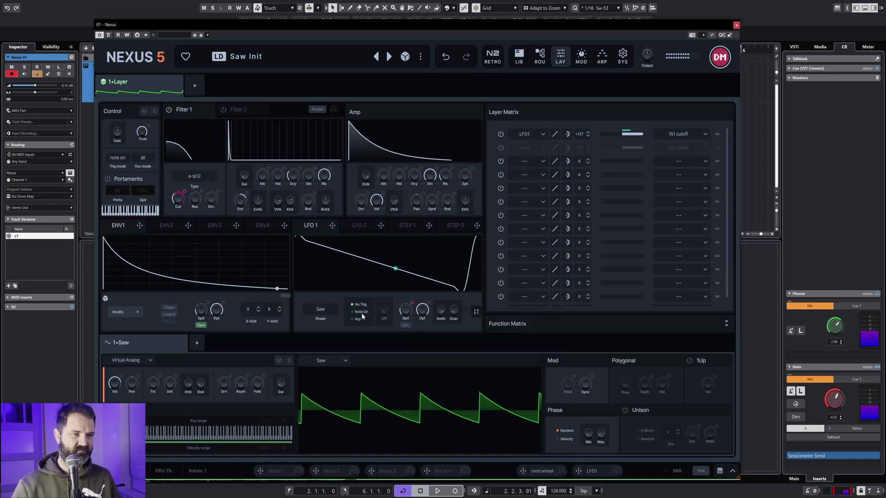
Bypass the LFO 1 modulation on Filter 1's cutoff and raise the cutoff to open the filter.
right_click(181, 200)
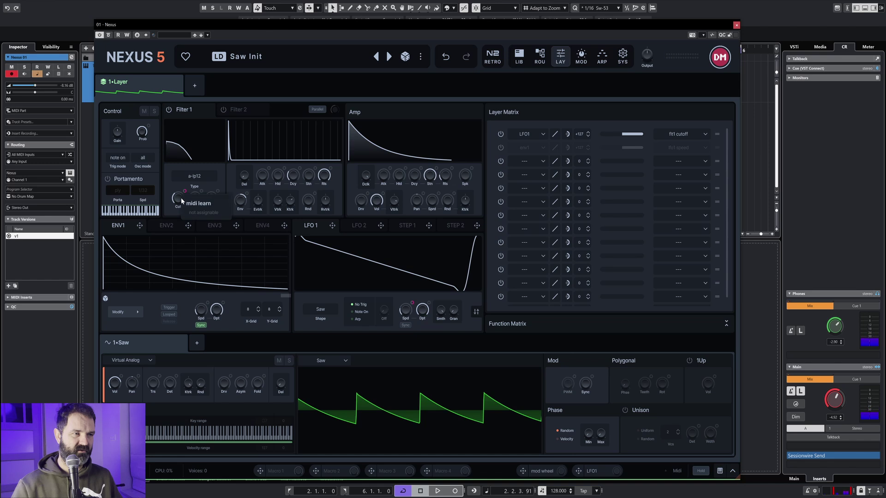
left_click(185, 192)
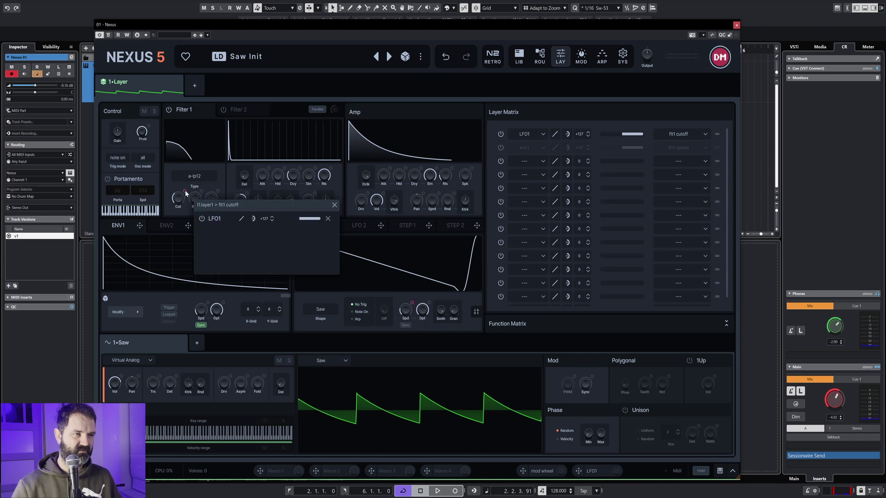
left_click(202, 219)
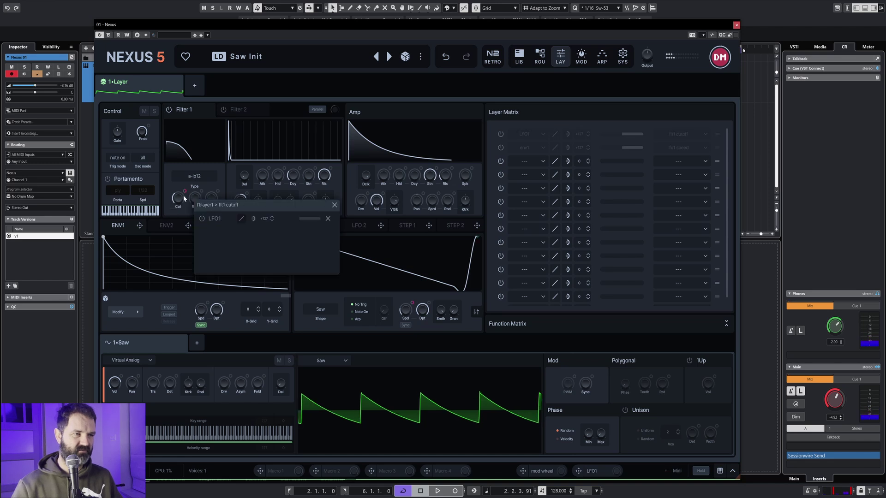
left_click_drag(184, 199, 184, 190)
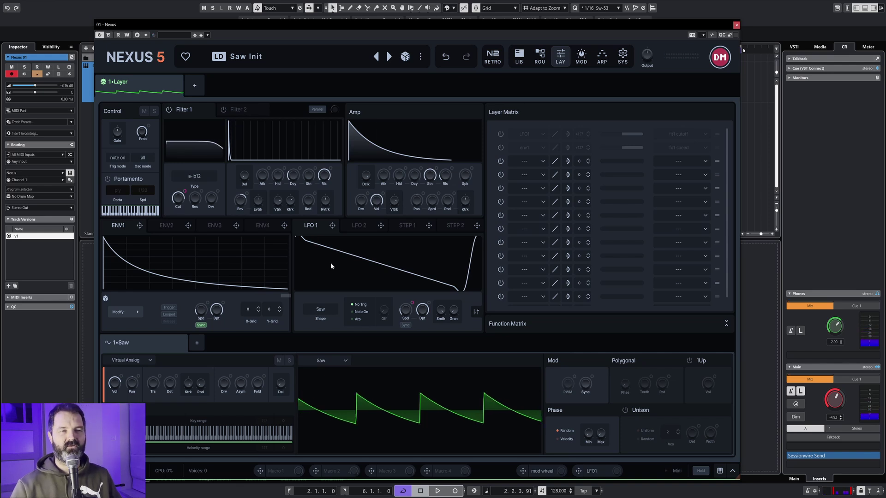
Enable the layer's arpeggiator, pitch steps 2 to 4 to 6, -3 and 4, shorten steps 3 and 4, and lower velocity on steps 2 and 4.
left_click(602, 60)
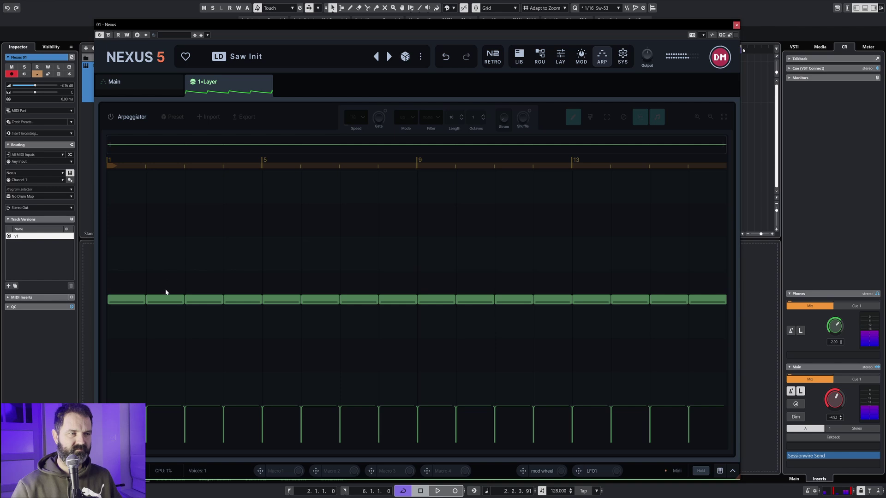
left_click(111, 117)
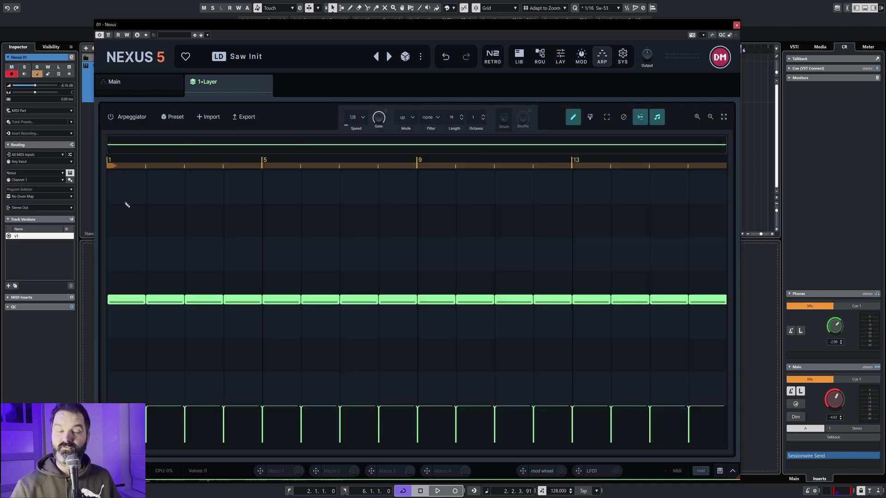
left_click_drag(154, 299, 204, 308)
left_click_drag(259, 292, 242, 291)
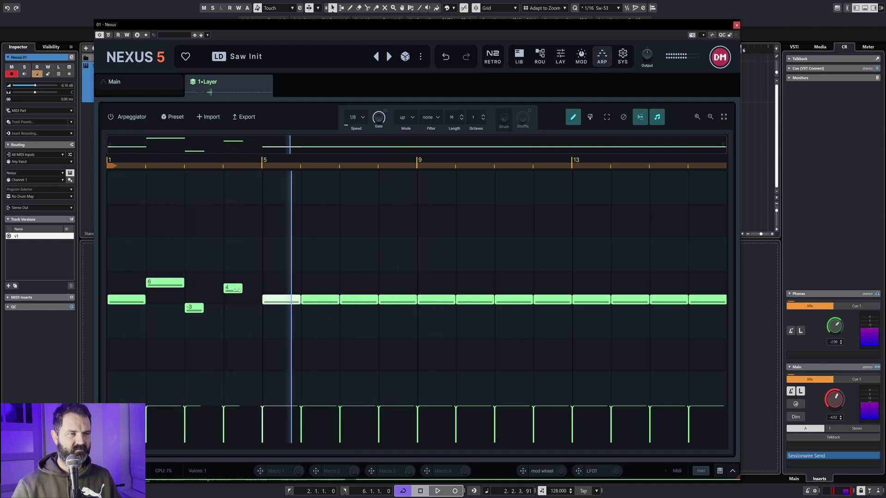
left_click(230, 430)
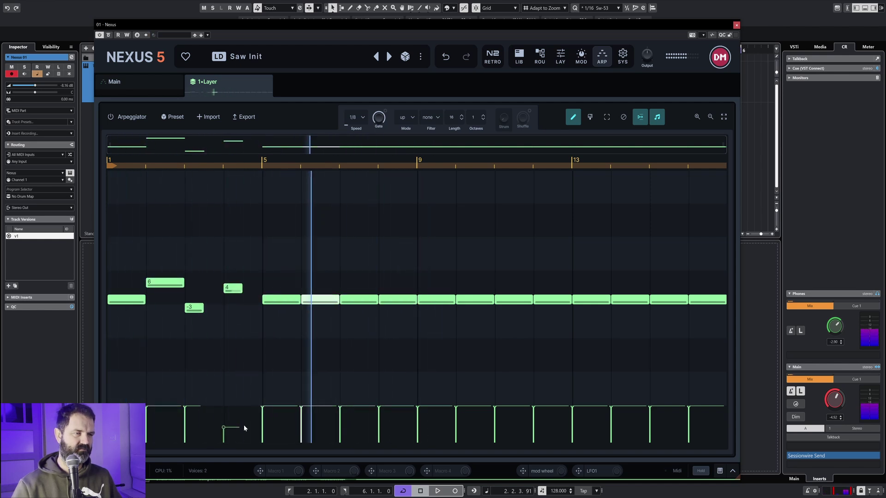
left_click(159, 430)
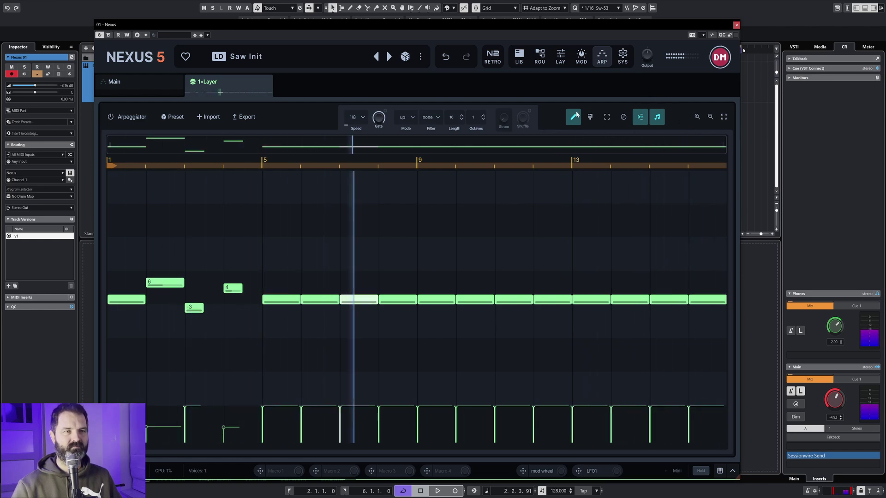
Set the arpeggiator's filter to first, try octave ranges of 2 and 3, and return the range to 1.
left_click(438, 118)
left_click(444, 139)
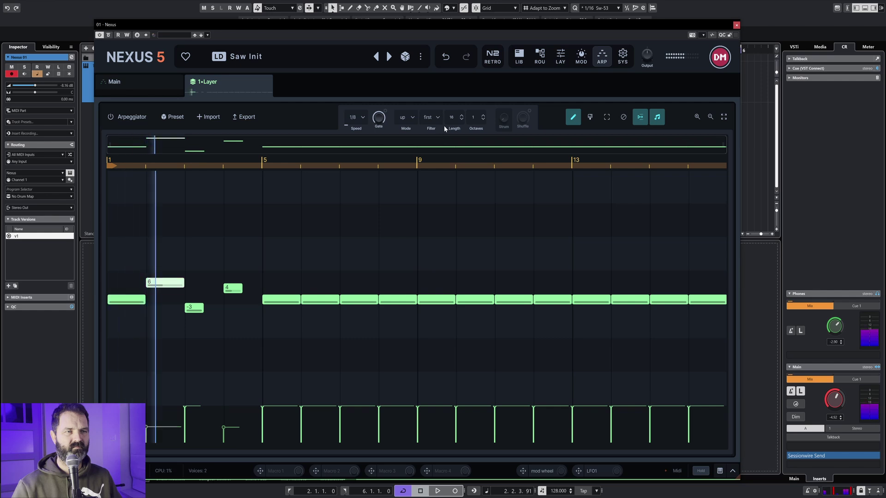
left_click(483, 115)
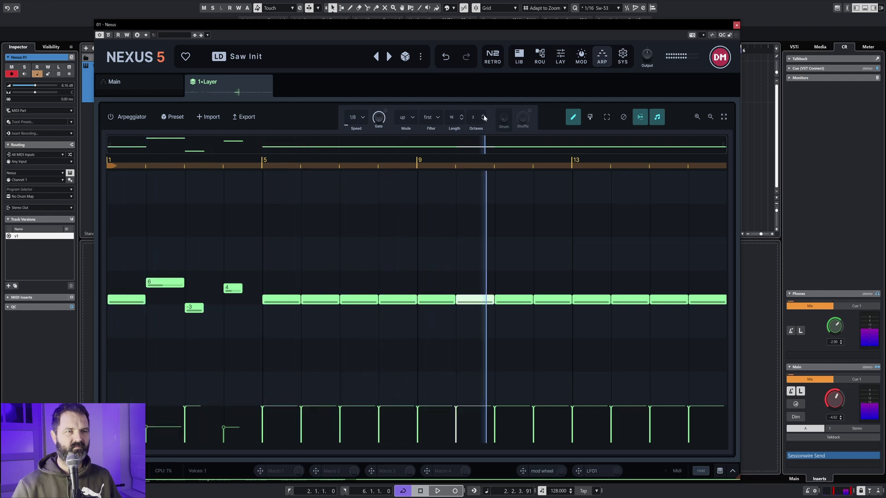
left_click(484, 116)
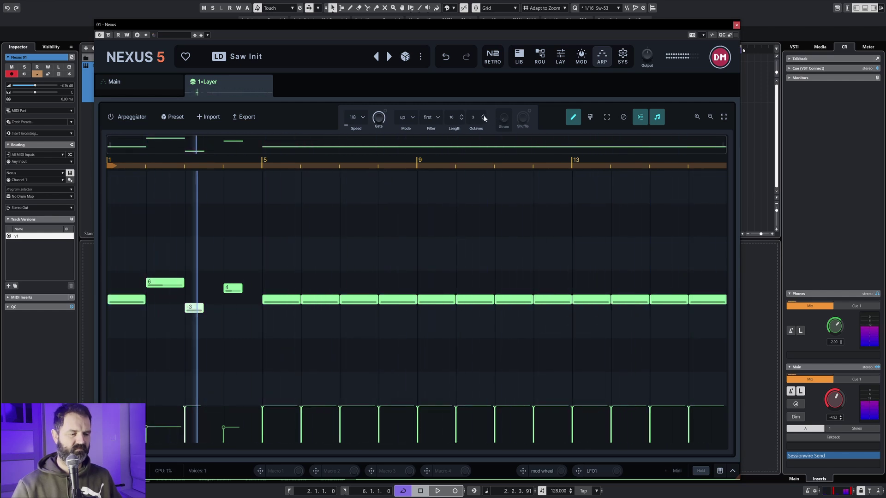
left_click(483, 120)
left_click(483, 120)
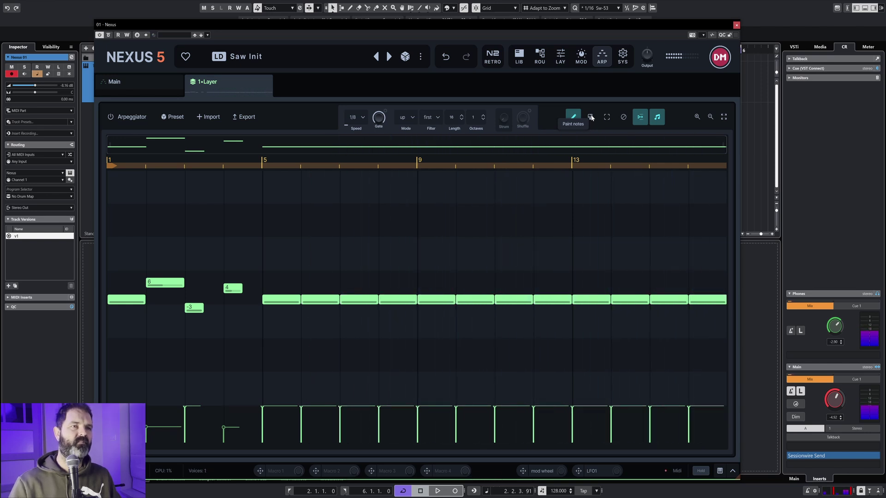
Switch the arpeggiator mode to poly, raise the second step's note by a semitone and lower the fourth step's to 3.
left_click(409, 119)
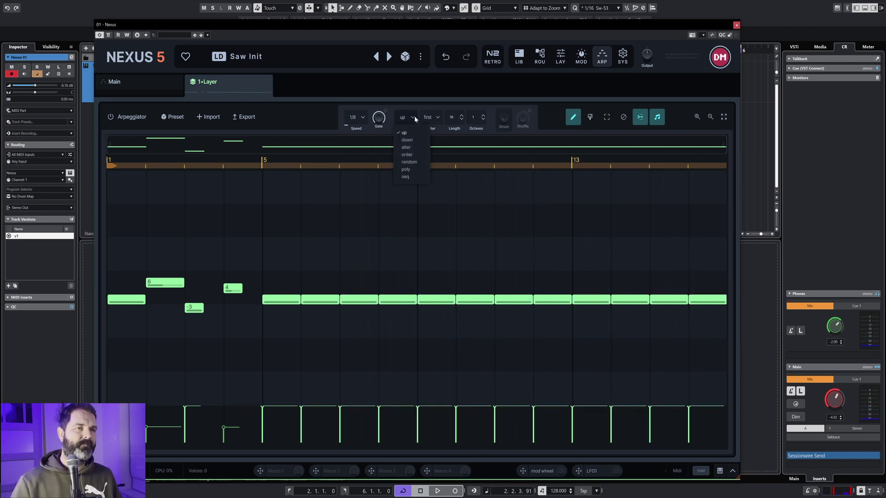
left_click(407, 170)
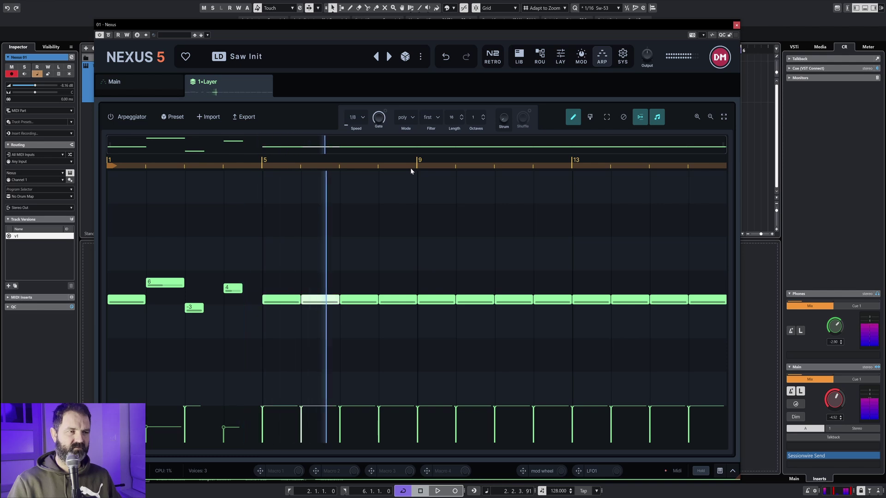
left_click(170, 279)
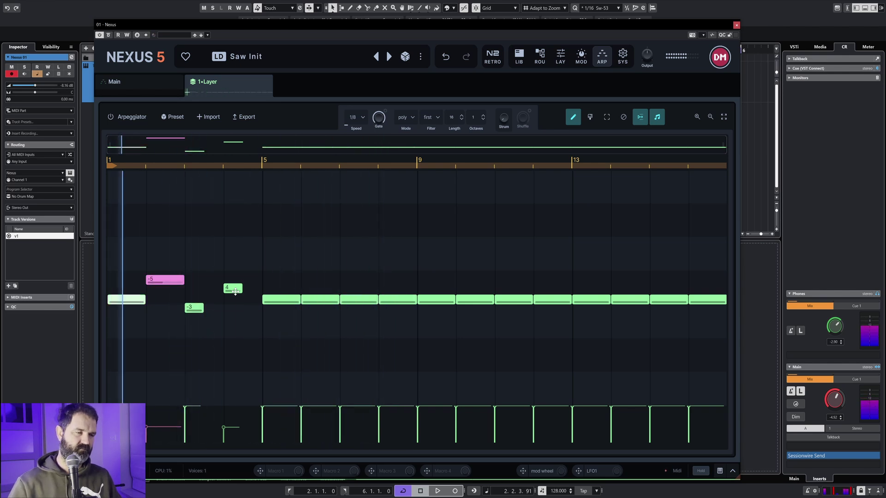
left_click_drag(235, 291, 234, 296)
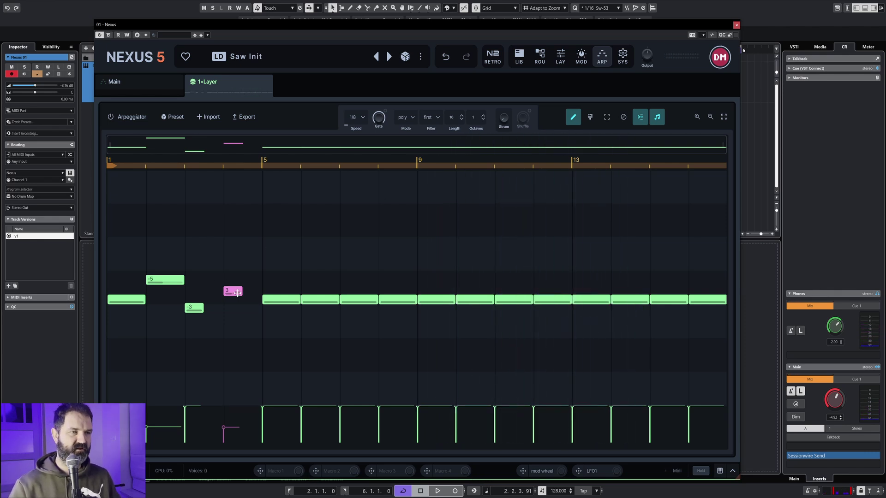
Delete the arpeggiator notes on steps 2 to 4 and add a full-length note at base pitch on step 3.
left_click(237, 293)
left_click(198, 308)
left_click(175, 282)
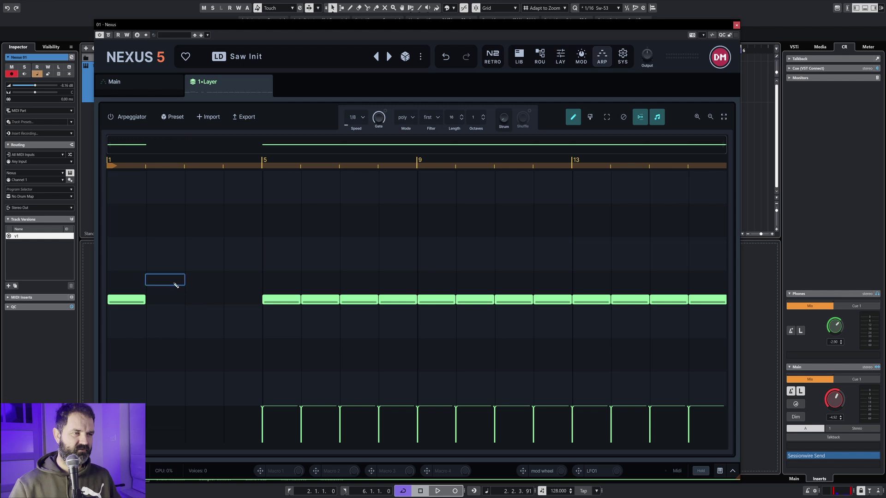
left_click(201, 299)
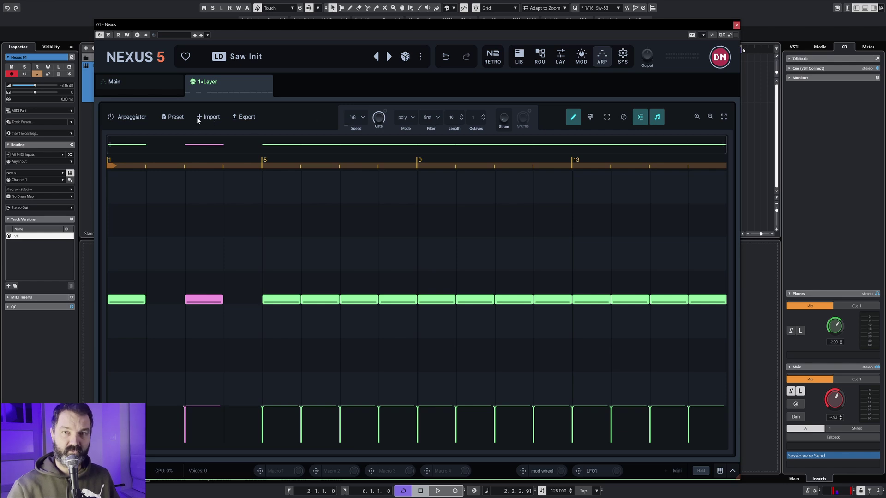
Uncover the Cubase project timeline and create an empty MIDI part on the Nexus 01 track from bar 2 to bar 6.
left_click_drag(357, 23, 394, 163)
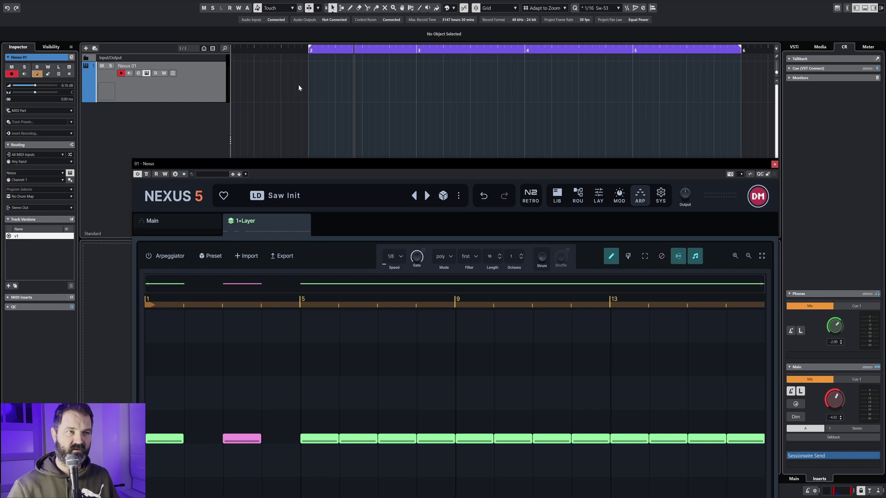
double_click(314, 72)
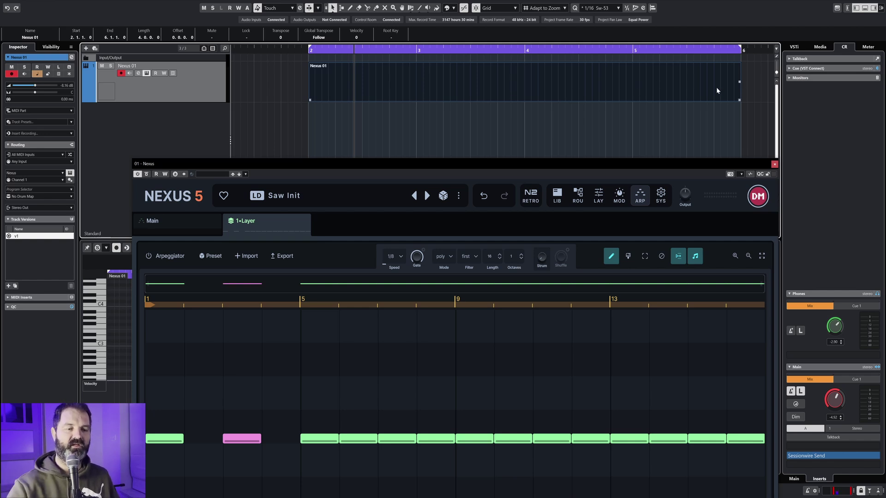
key("Delete")
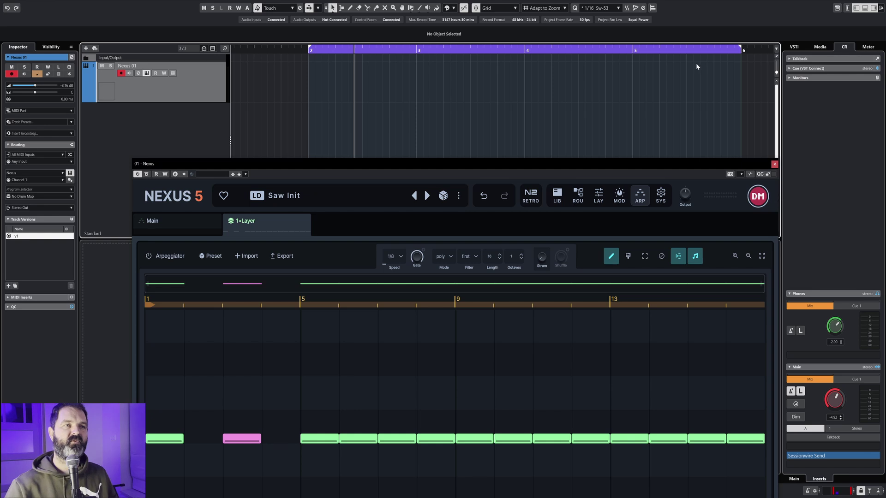
double_click(320, 87)
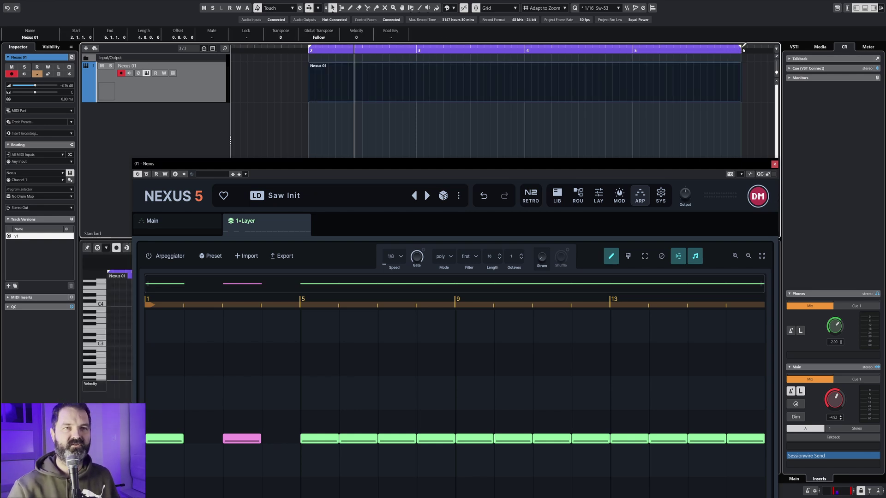
Shorten the loop range and the MIDI part to one bar, ending at bar 3, and uncover the part's key editor.
left_click_drag(731, 49, 419, 66)
left_click_drag(741, 95, 417, 95)
left_click(397, 90)
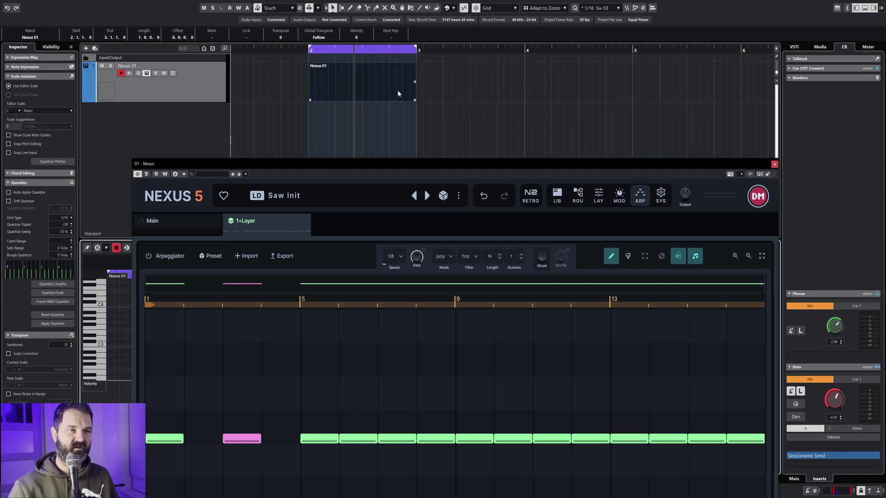
left_click_drag(387, 161, 835, 39)
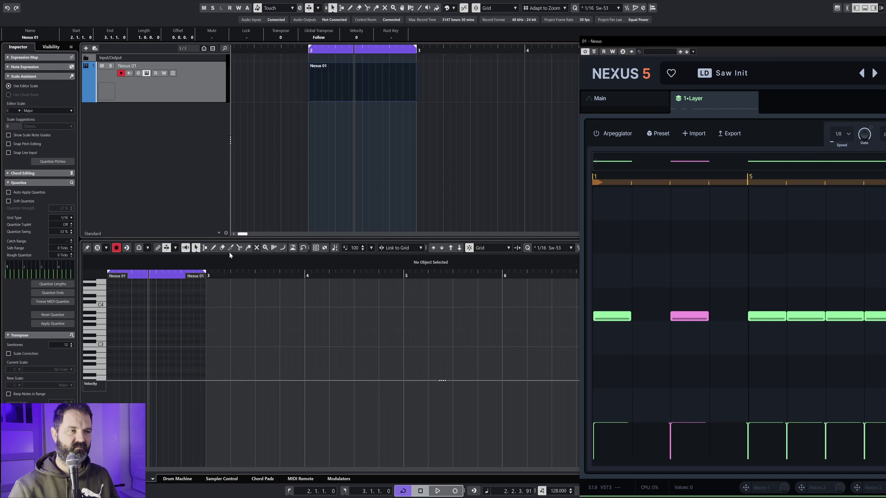
Enter six short 1/16 notes at varying pitches across the one-bar MIDI part in the key editor.
left_click(109, 322)
left_click(124, 316)
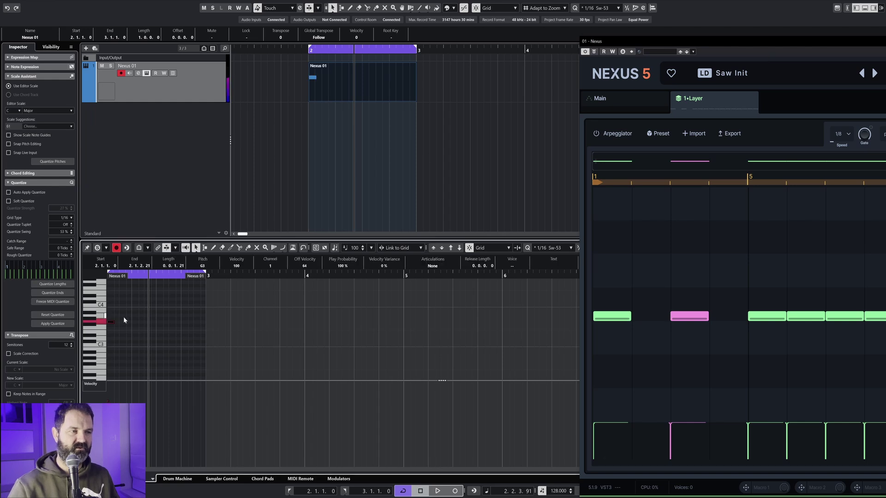
left_click(134, 319)
left_click(158, 326)
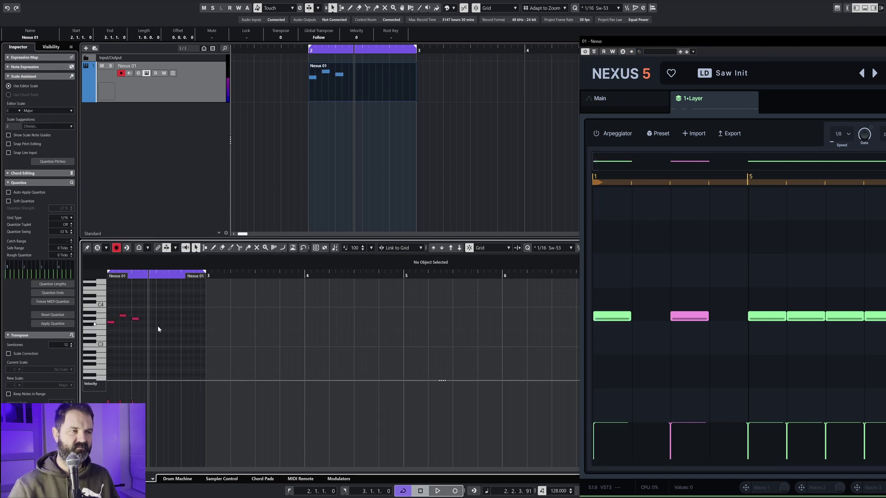
left_click(182, 326)
left_click(191, 317)
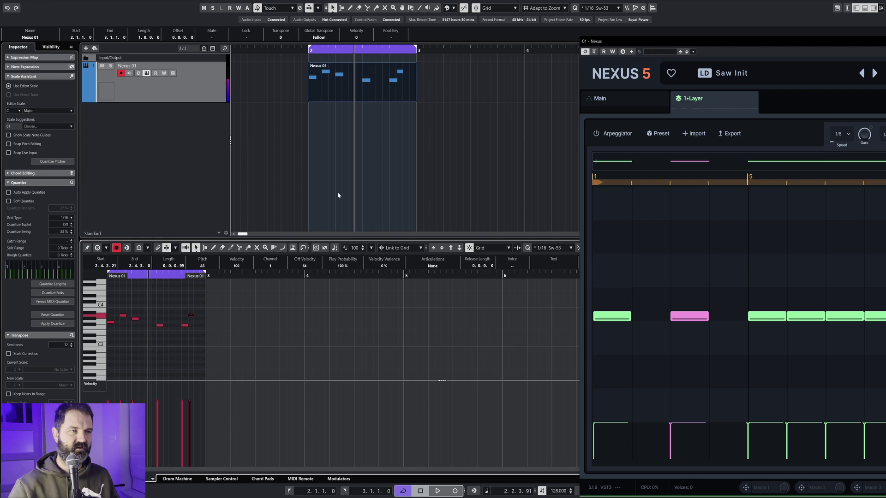
Play the looped MIDI part from the start of bar 2 to hear it through the arpeggiator, and stop playback.
left_click(309, 50)
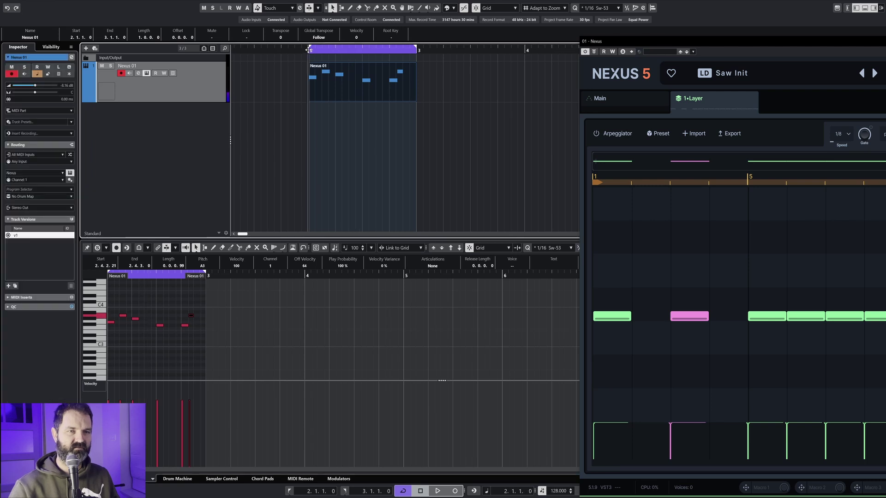
key("space")
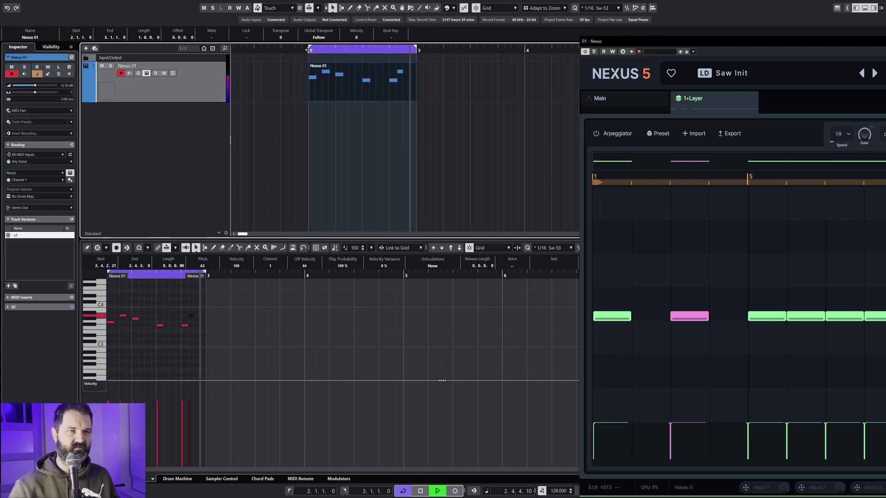
scroll(237, 304, "left", 3)
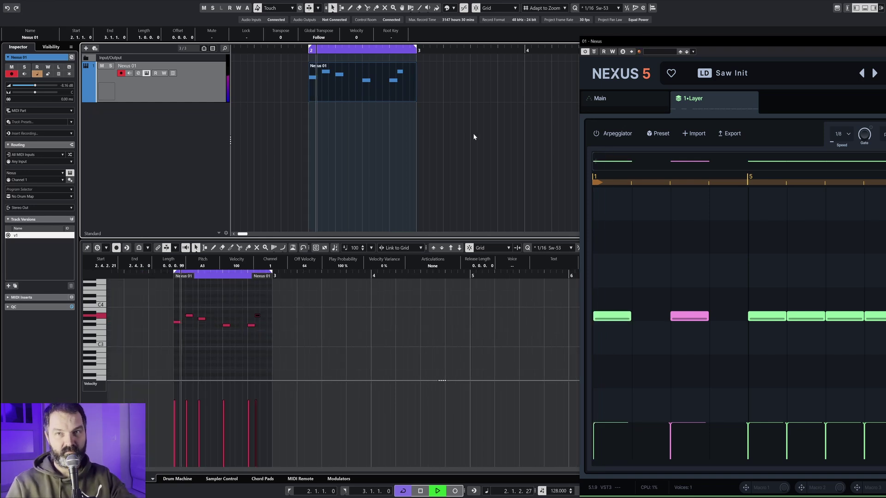
key("space")
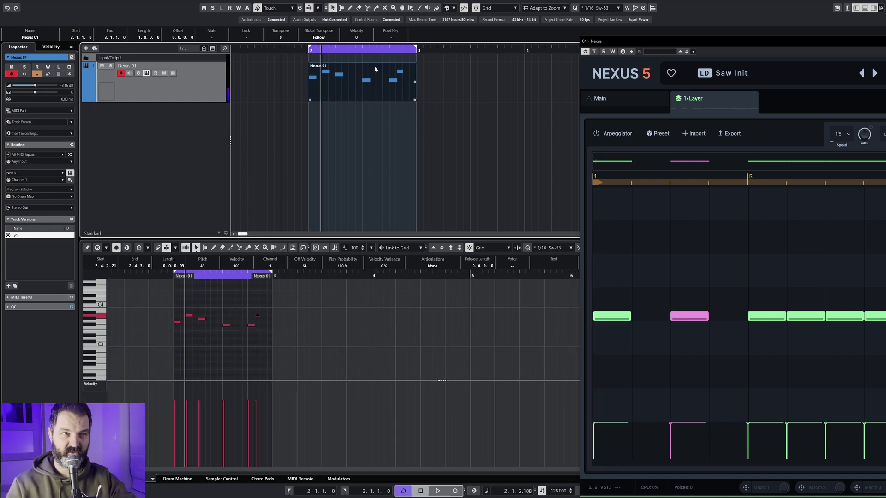
Move the MIDI part earlier to start at 1.4.3 and reposition the Nexus window so the part and arpeggiator are both in view.
left_click_drag(413, 84, 287, 69)
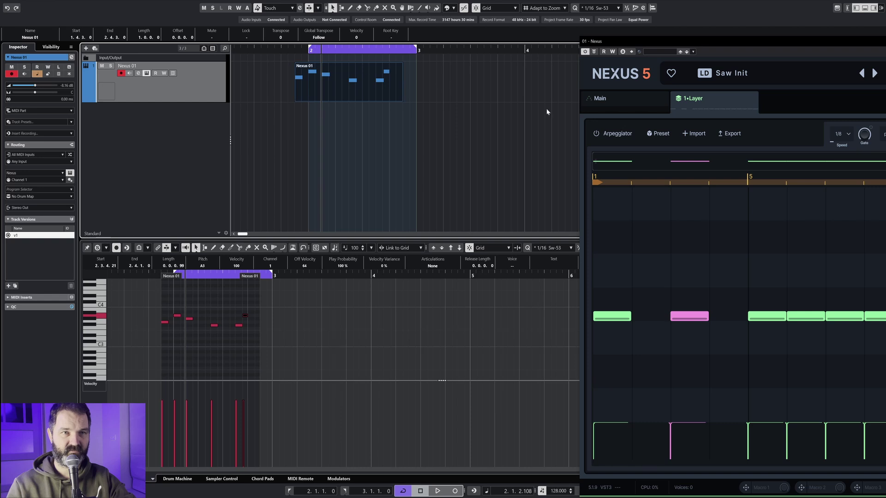
key("ctrl+w")
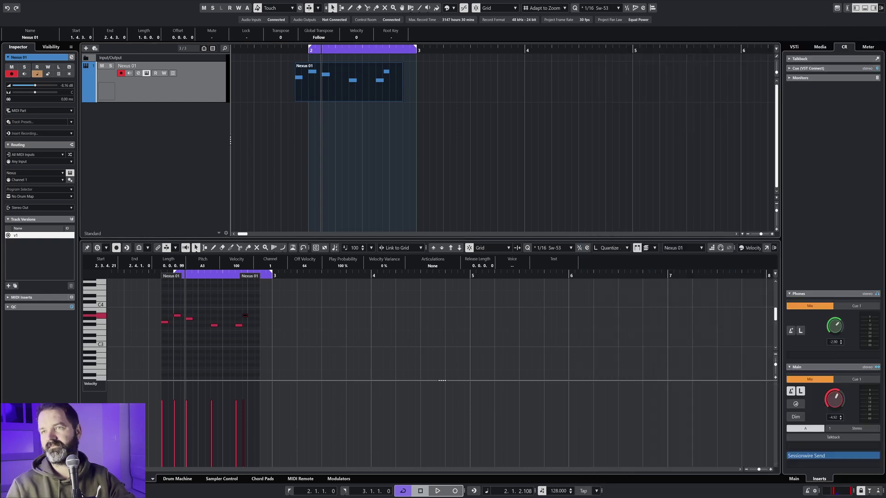
key("Return")
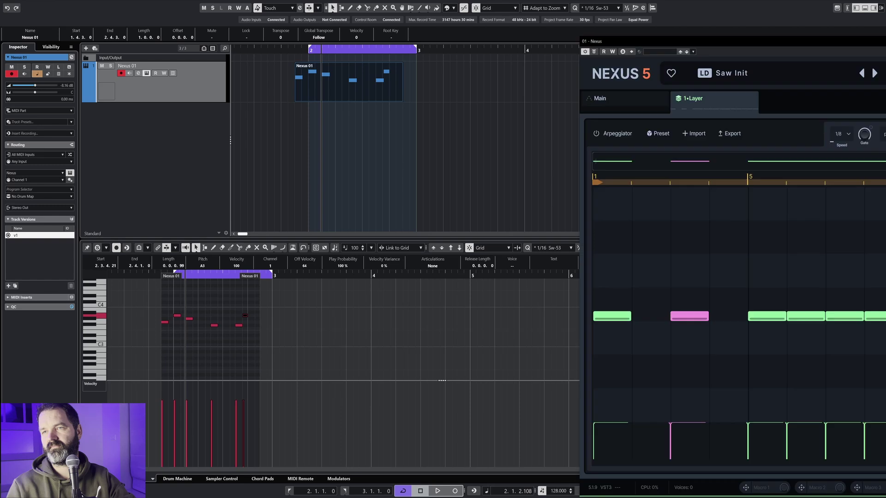
left_click_drag(724, 46, 402, 129)
left_click(392, 95)
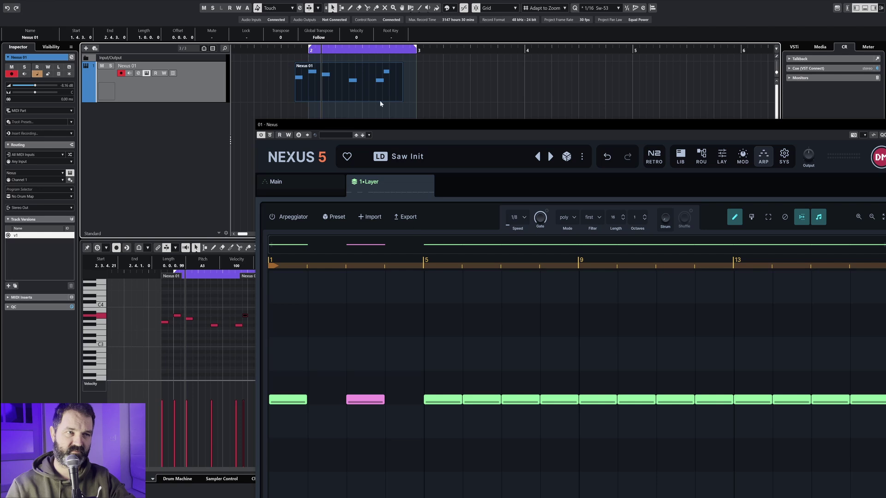
Export the MIDI part as a MIDI loop under a placeholder name and view the arpeggiator's MIDI file import dialog without importing.
right_click(357, 81)
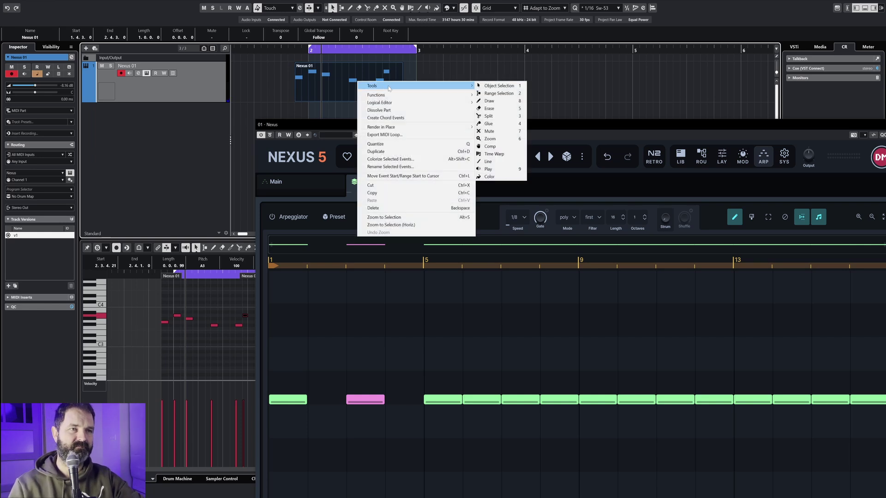
left_click(398, 135)
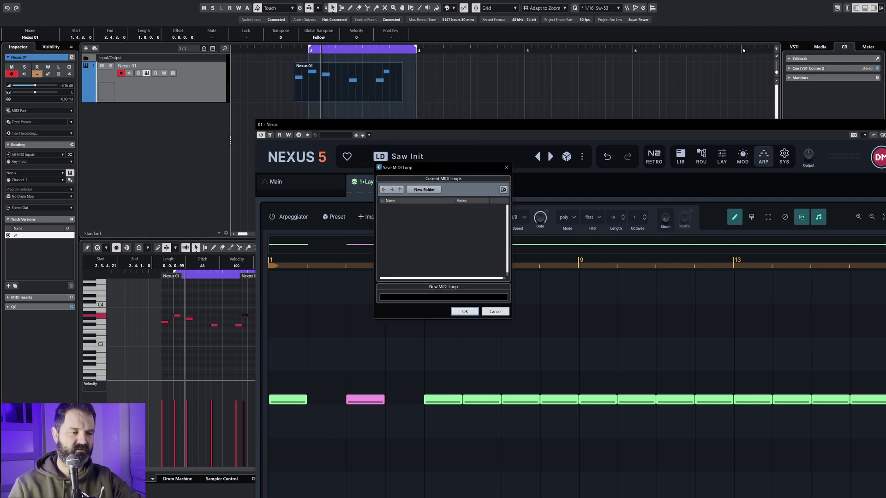
type("ghjkl")
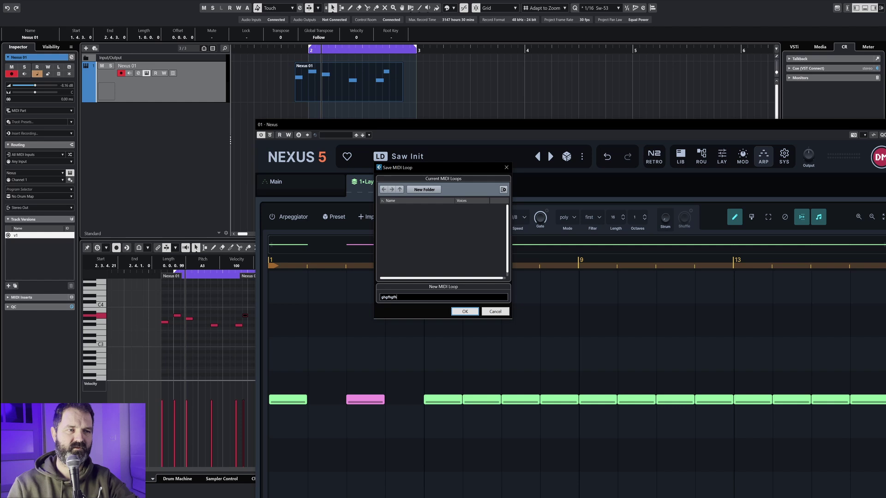
left_click(466, 312)
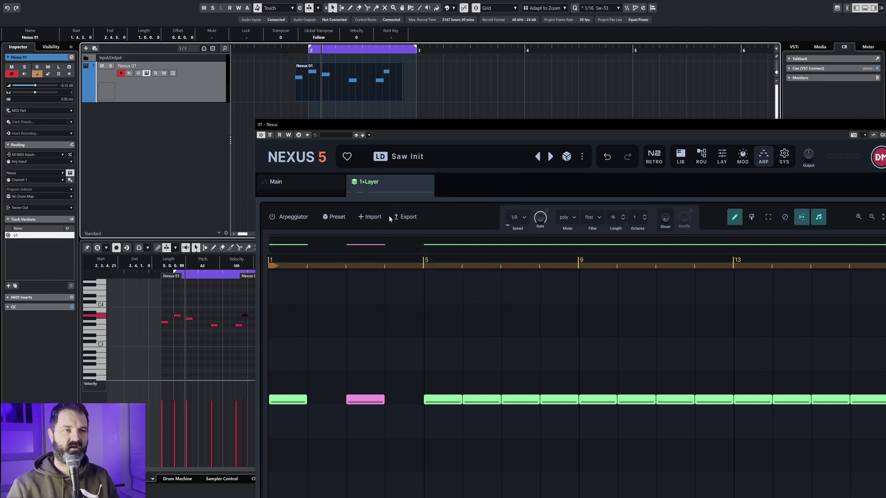
left_click(365, 217)
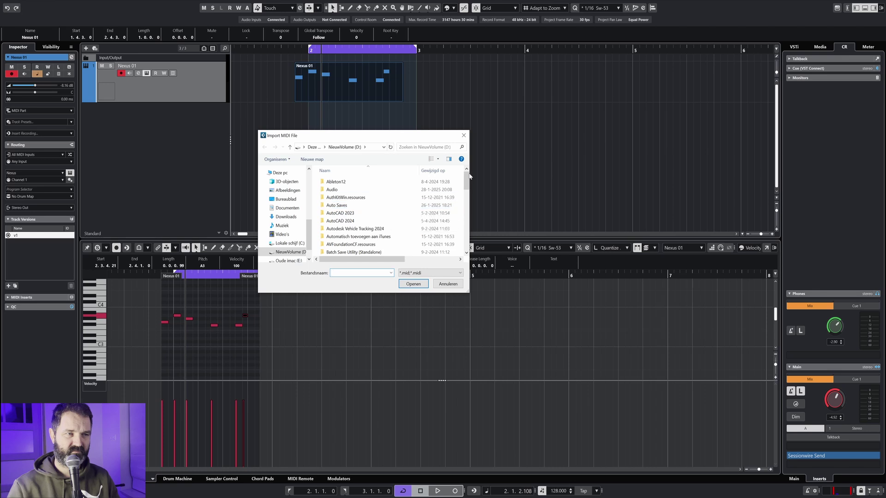
left_click(447, 285)
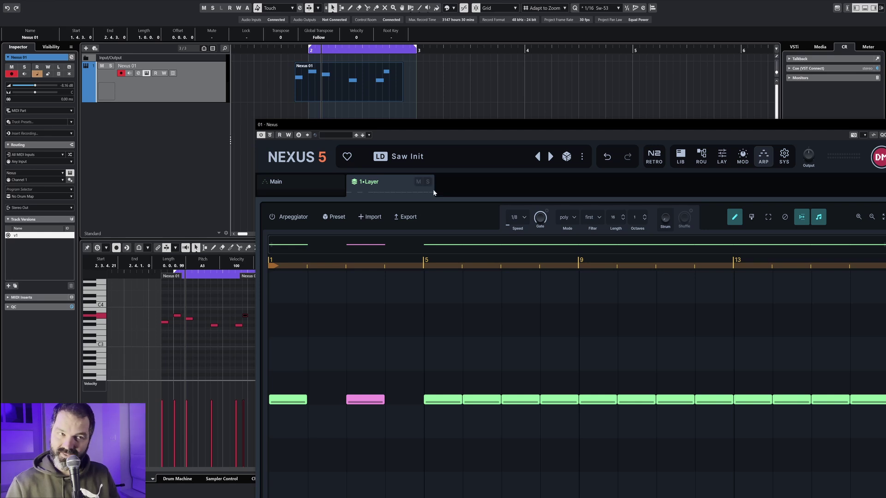
Add a higher-pitched arpeggiator note on step 2 and a base-pitch note on step 4, and switch the layer's arpeggiator off.
left_click(337, 365)
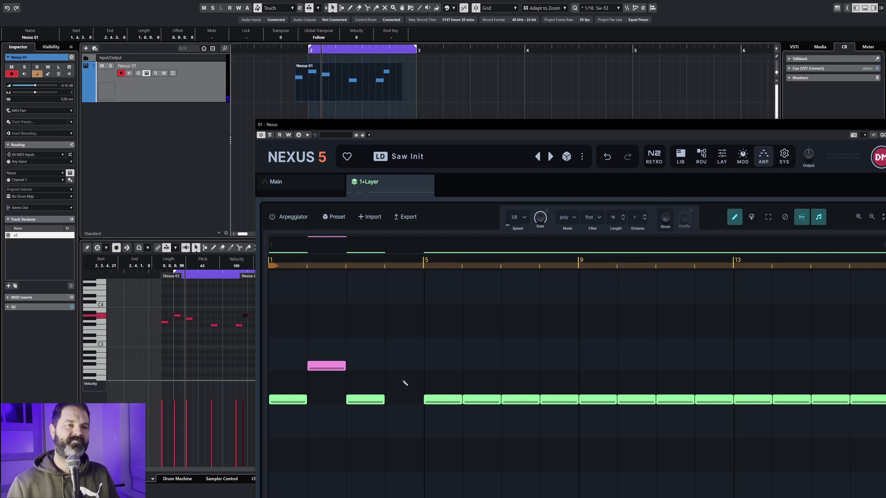
left_click(402, 399)
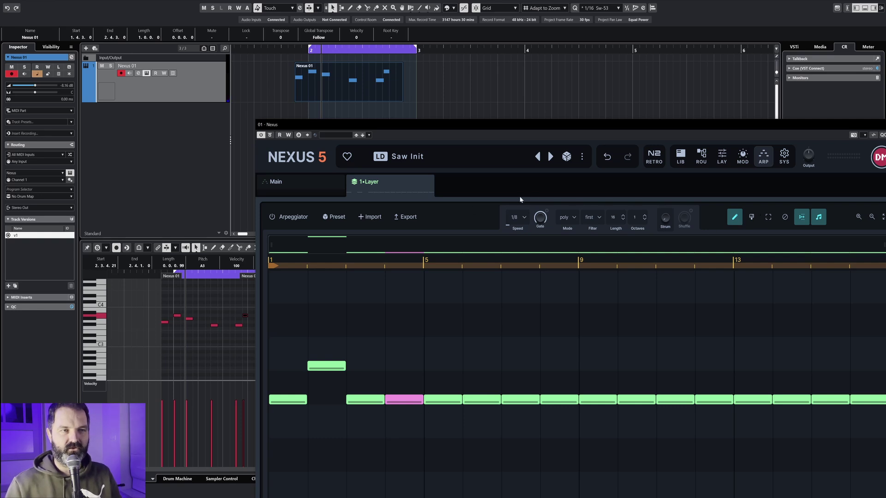
left_click(272, 218)
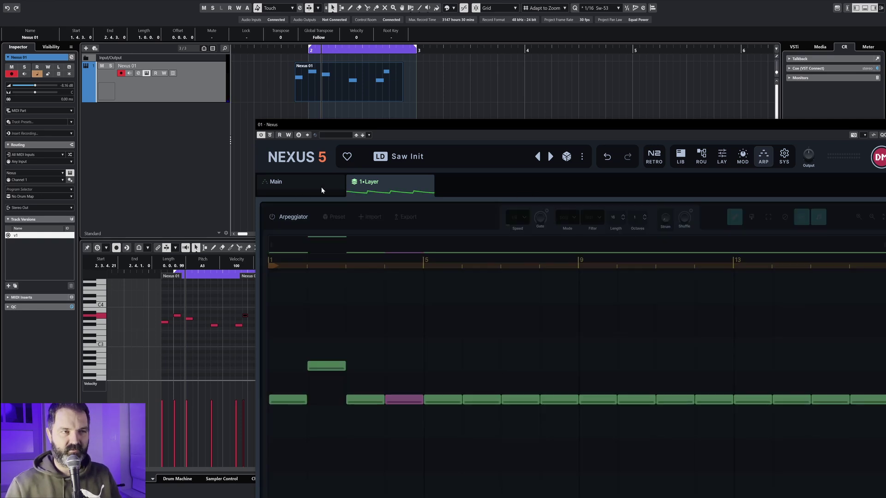
Show the Main arpeggiator and rename layer 1 as Crash.
left_click(308, 184)
mouse_move(413, 184)
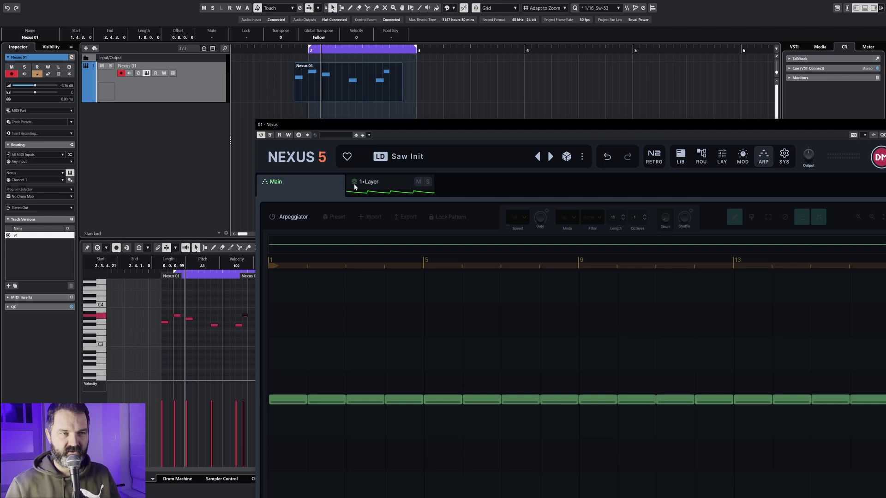
right_click(378, 182)
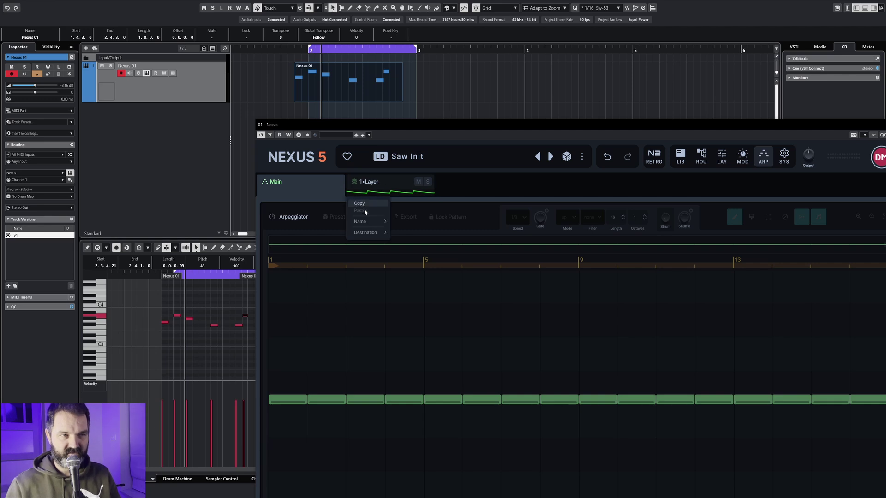
mouse_move(367, 221)
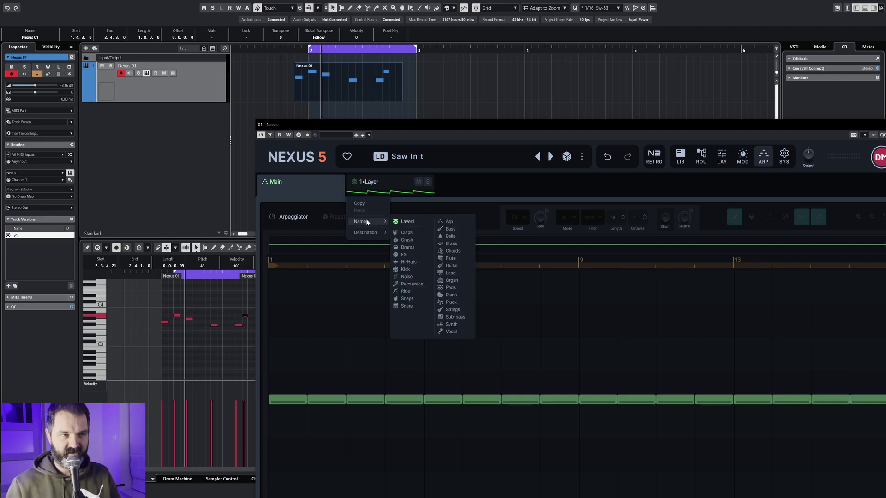
left_click(415, 240)
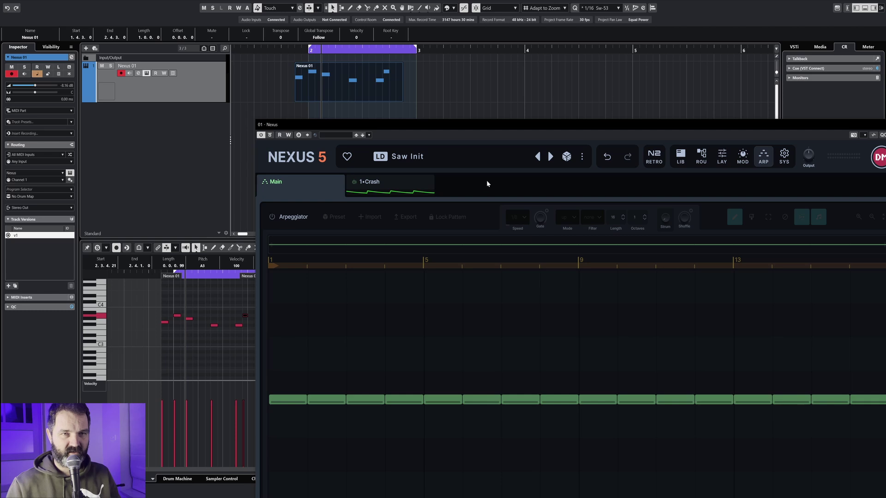
Bring the whole width of the Nexus window into view and review the instrument names available for the Crash layer.
left_click_drag(592, 129, 443, 122)
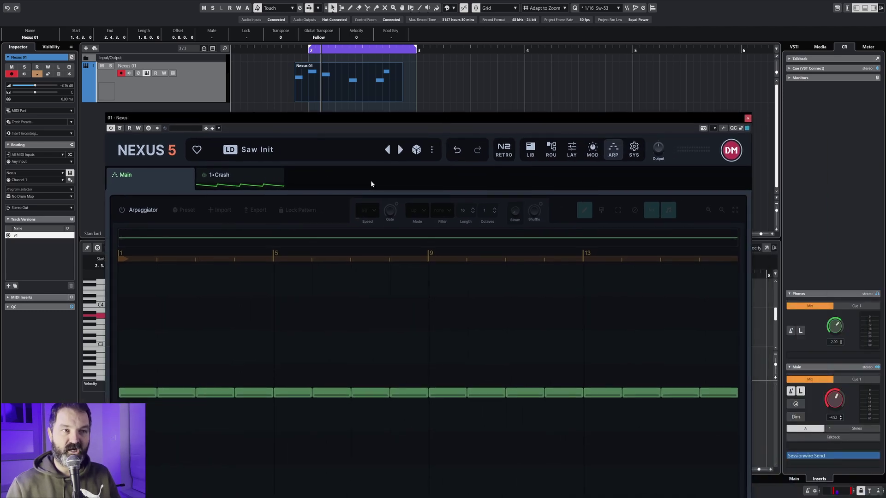
right_click(254, 181)
mouse_move(229, 217)
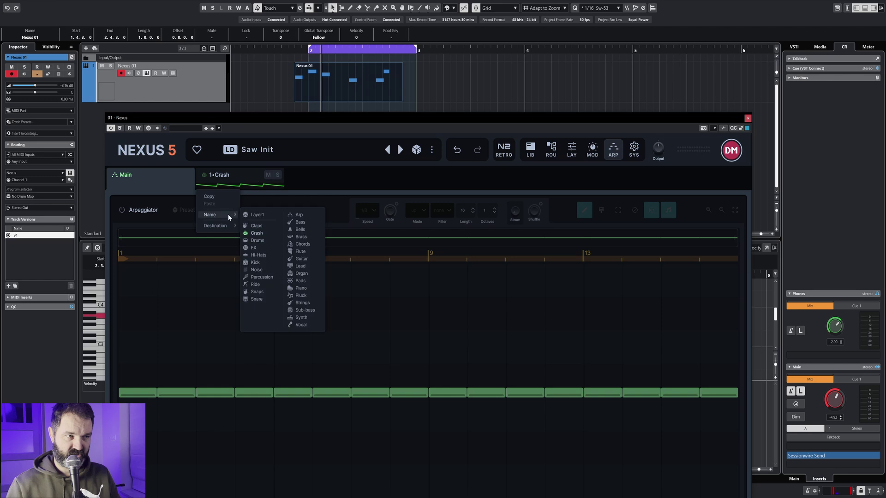
left_click(178, 183)
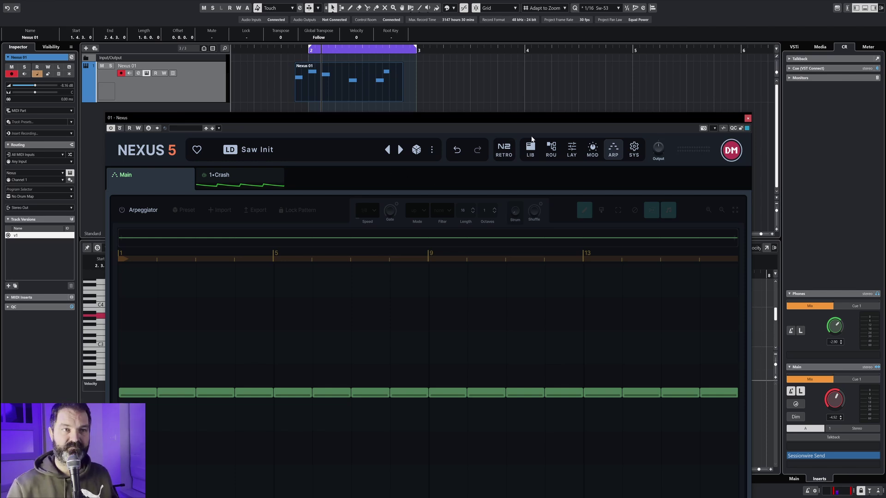
Show the routing view and reposition the Nexus window so its full height is visible.
left_click(551, 149)
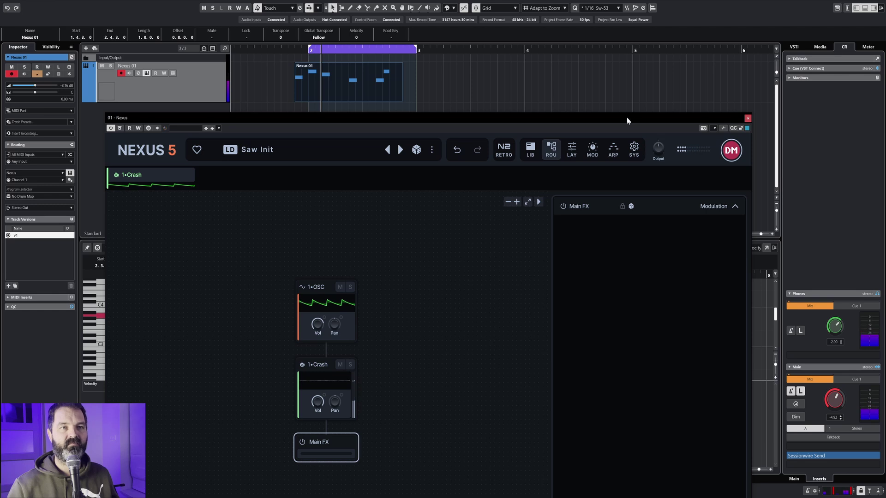
left_click_drag(626, 117, 622, 40)
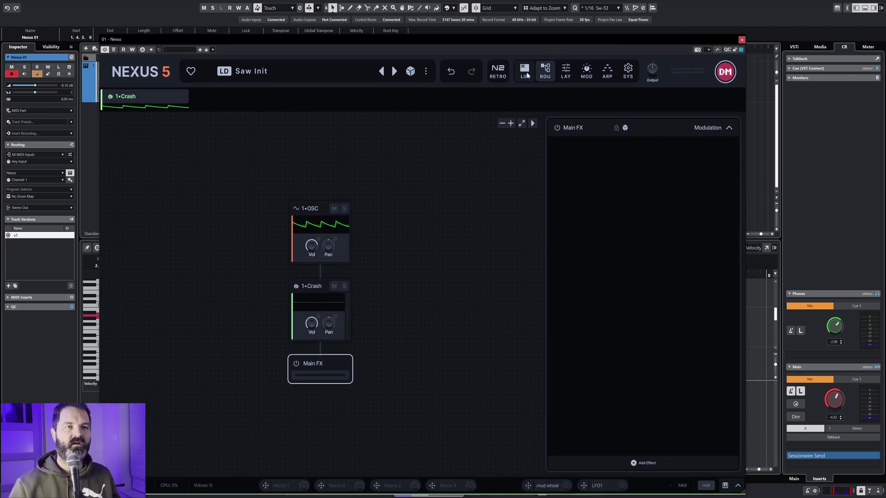
Add a second oscillator to the Crash layer and set its type to Wavetable.
left_click(564, 71)
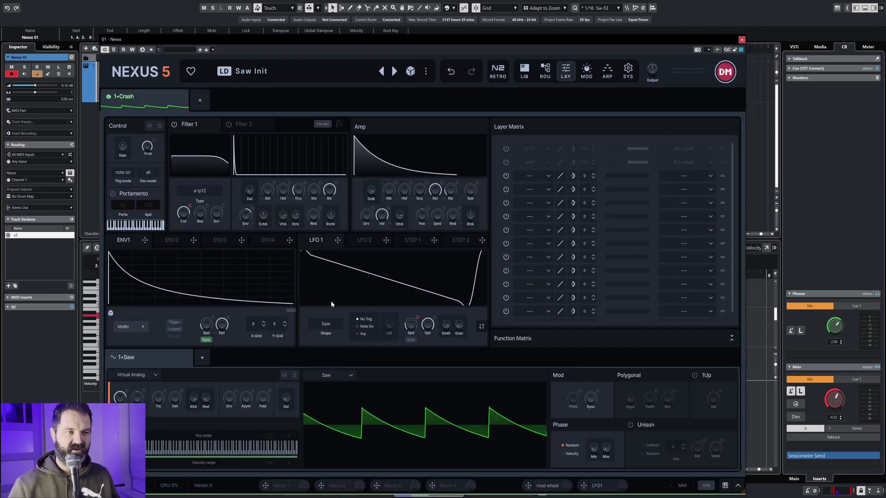
left_click(201, 358)
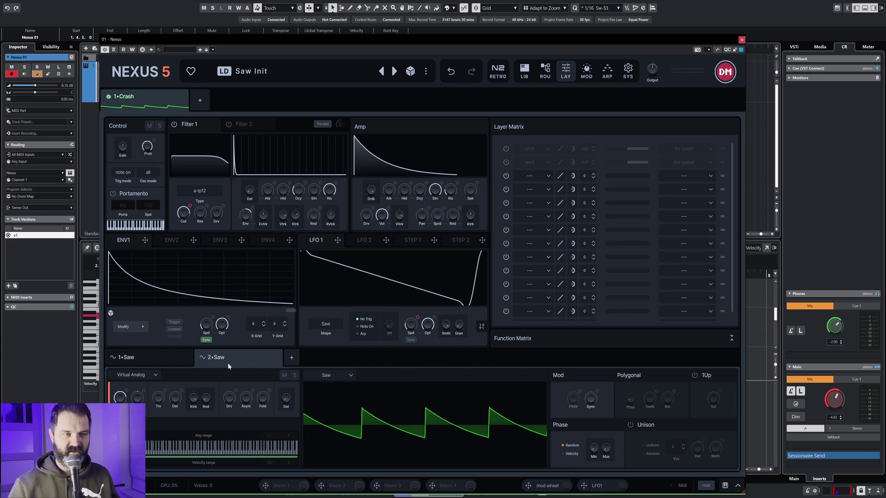
left_click(155, 374)
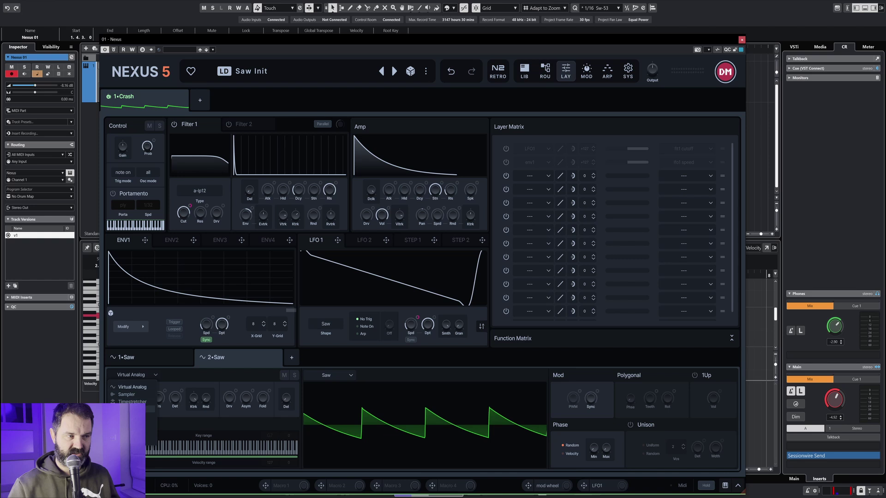
left_click(129, 409)
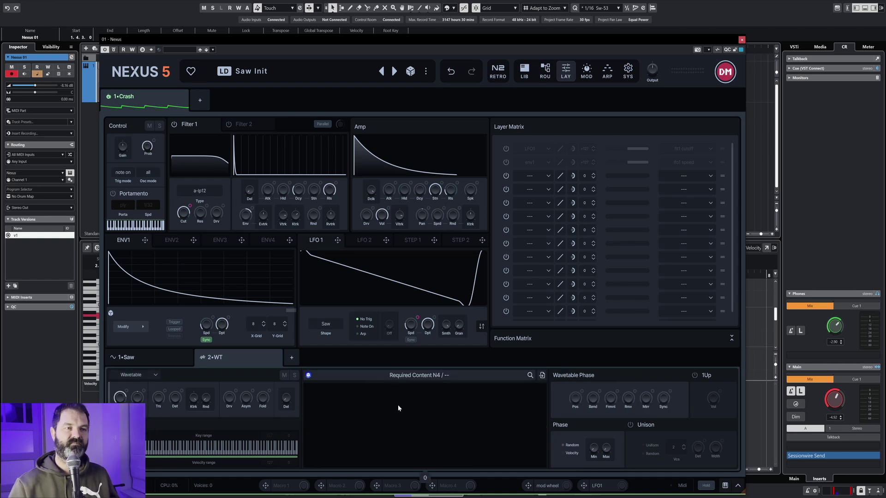
Load the Substance: DarkRed wavetable from ROM Extension 4 into the second oscillator and inspect its waveform.
left_click(432, 377)
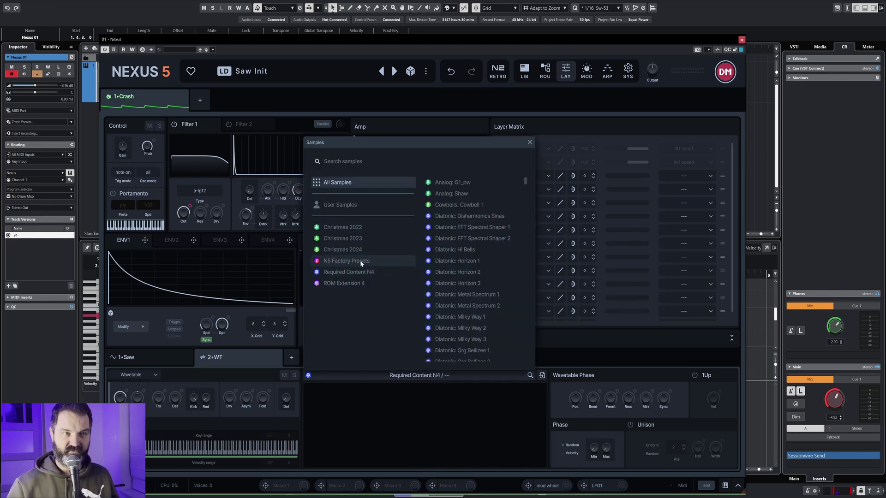
left_click(341, 283)
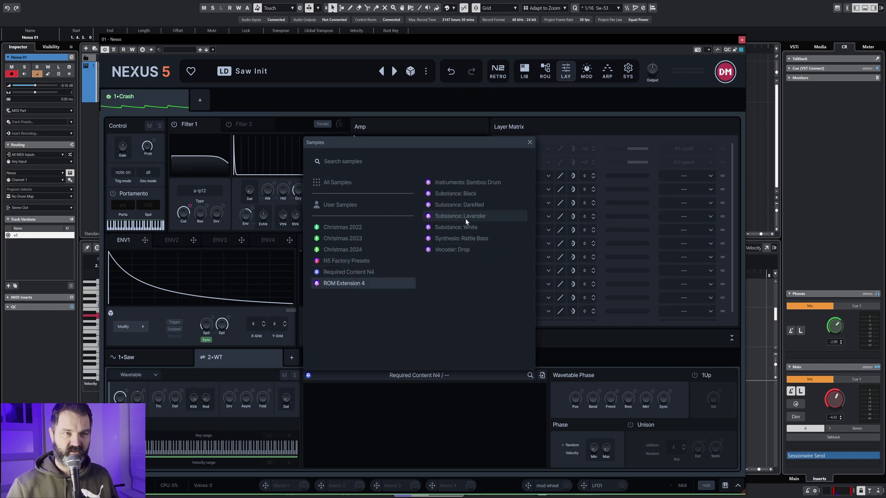
left_click(473, 204)
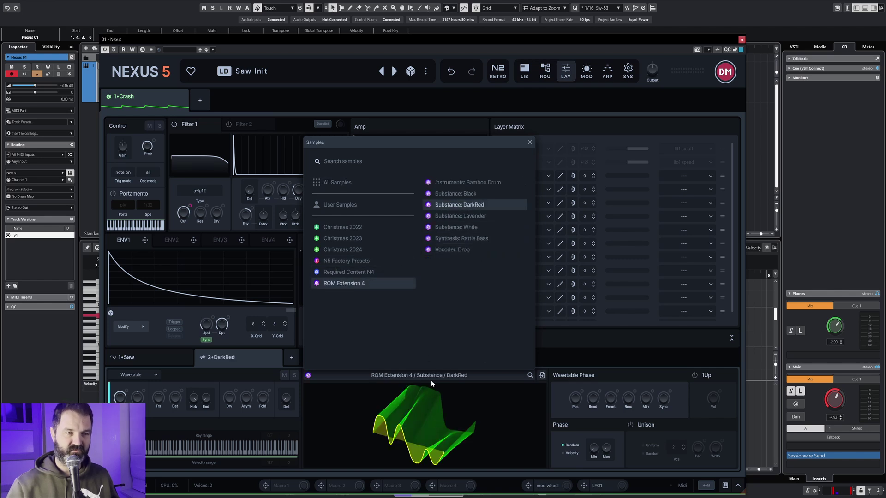
left_click(427, 420)
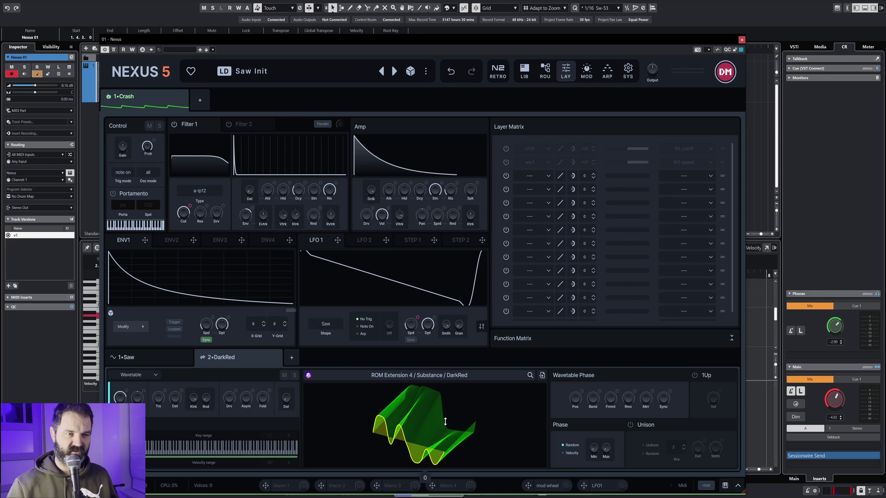
scroll(383, 427, "up", 3)
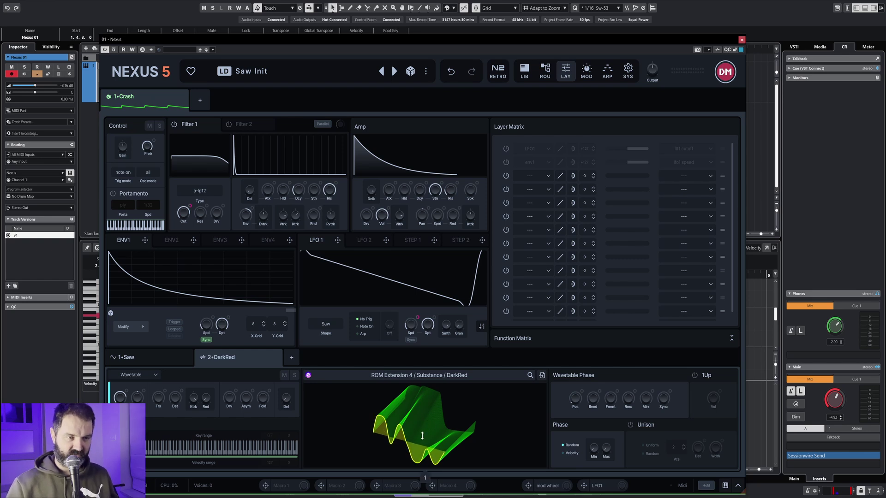
scroll(433, 422, "down", 3)
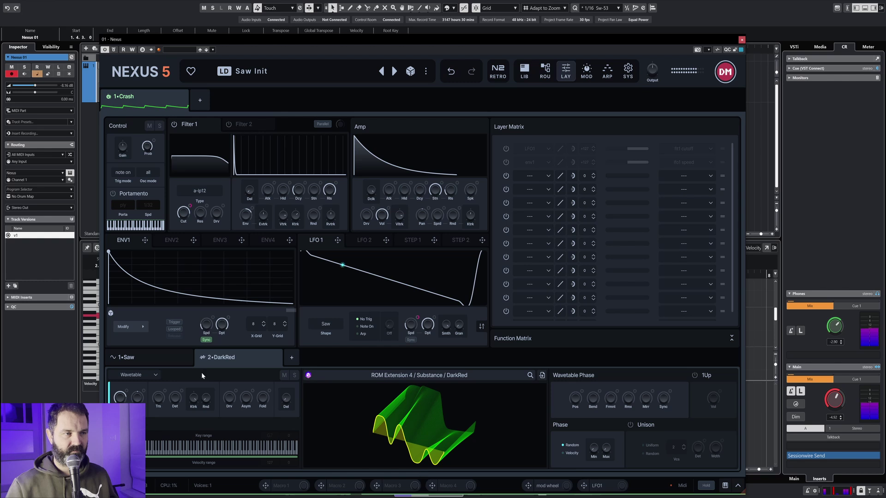
Mute the saw oscillator and raise the wavetable position of the DarkRed oscillator.
left_click(179, 357)
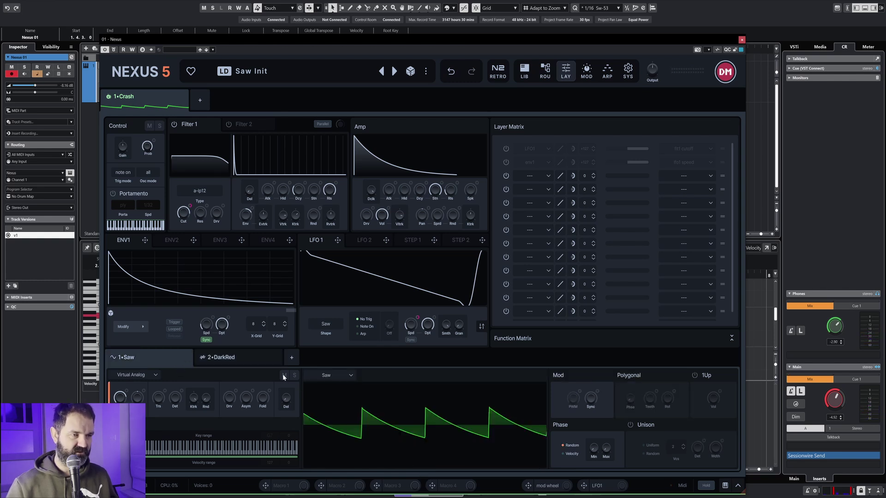
left_click(241, 356)
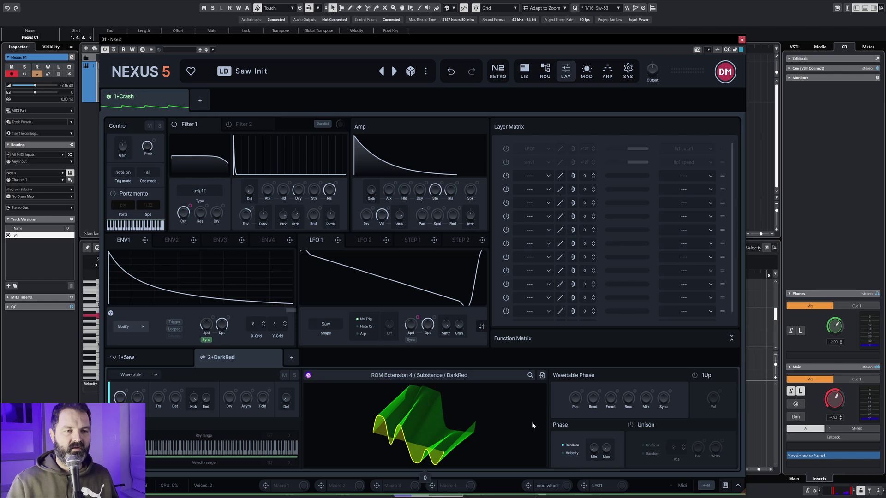
left_click_drag(577, 403, 578, 394)
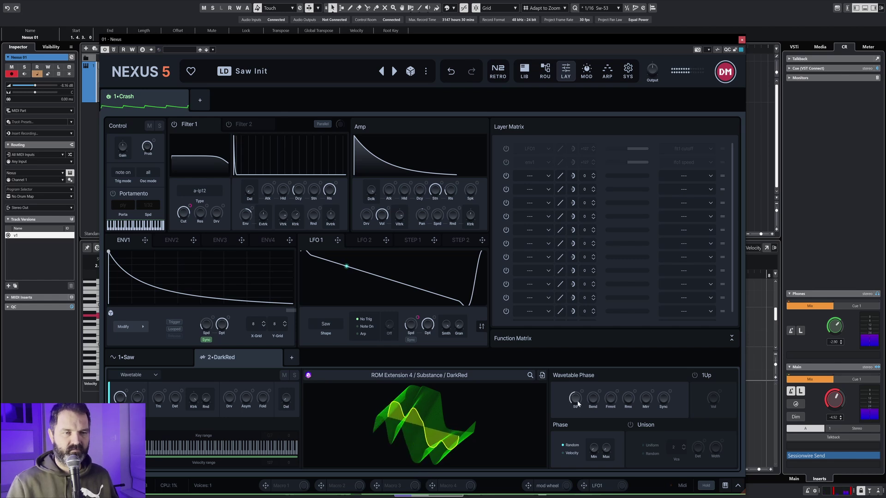
Try the wavetable Bend amount, reset it, and assign LFO1 to modulate Bend.
left_click_drag(593, 398, 593, 385)
double_click(595, 400)
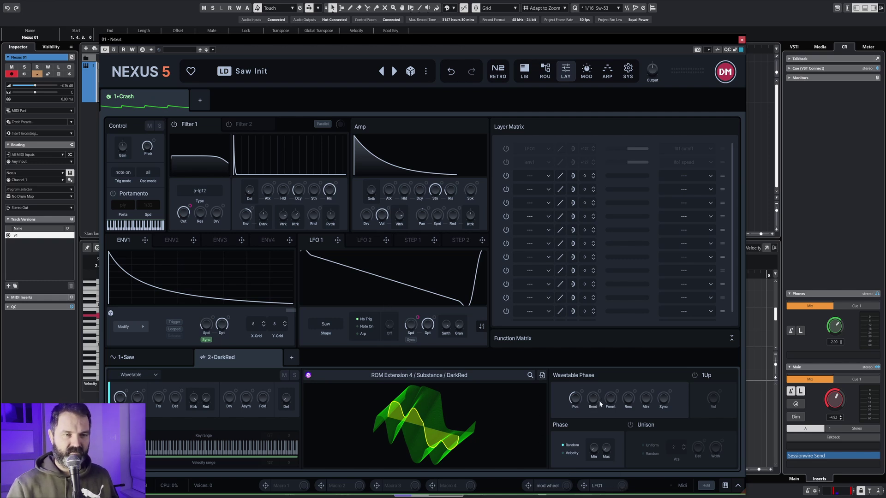
left_click_drag(584, 485, 595, 403)
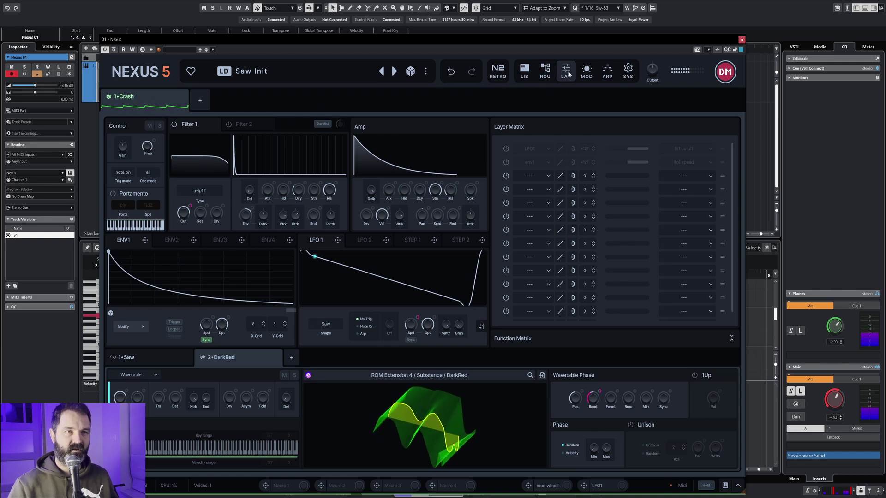
Increase the speed of global LFO1 and return to the layer view to watch the bend modulation.
left_click(586, 72)
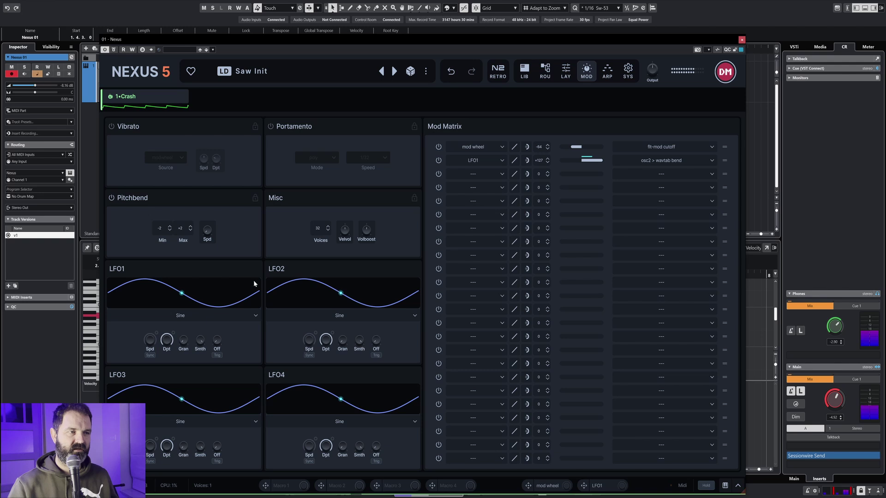
mouse_move(149, 345)
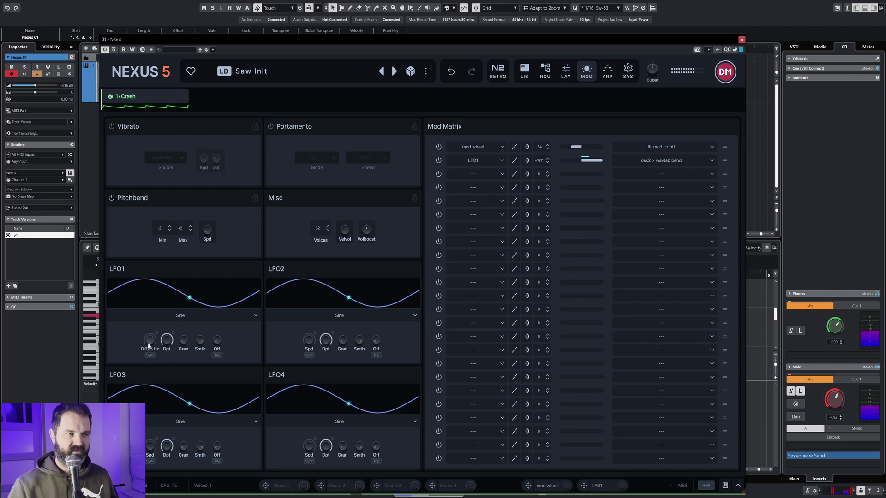
left_click_drag(149, 345, 149, 276)
left_click(565, 71)
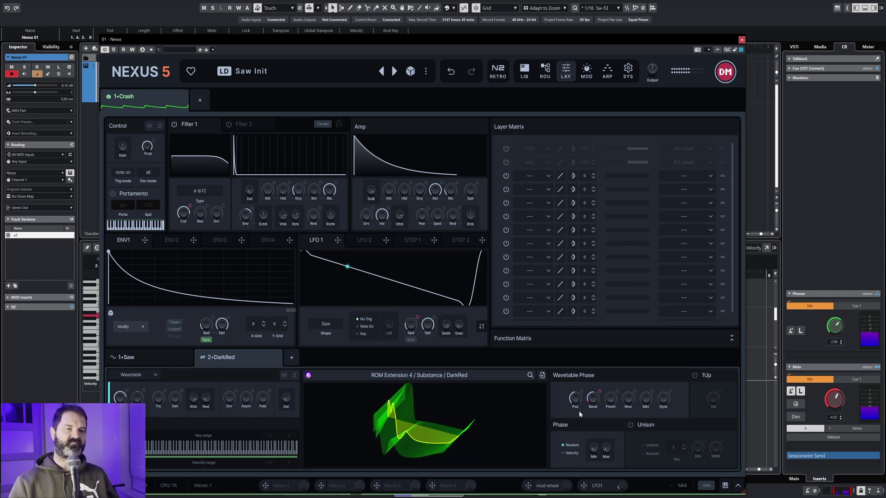
Experiment with the DarkRed wavetable's phase controls, including Formant, Mirror and Sync, to reshape the waveform.
left_click_drag(612, 405, 613, 440)
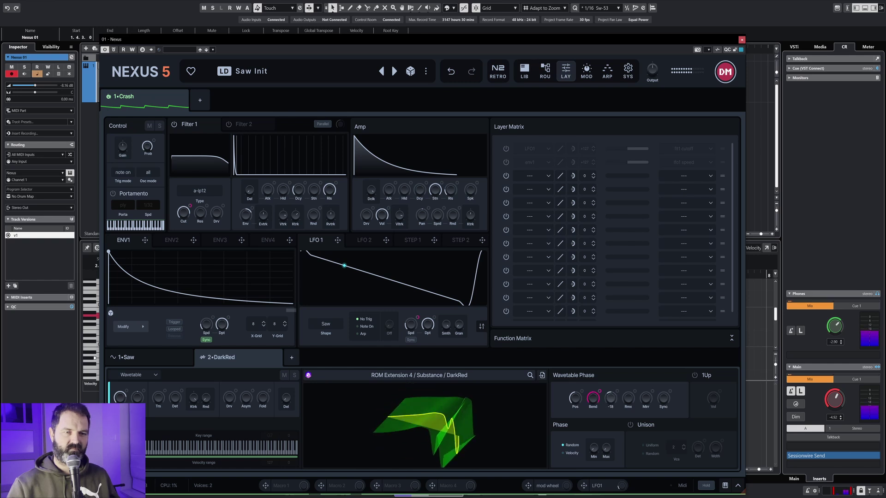
left_click_drag(576, 398, 628, 388)
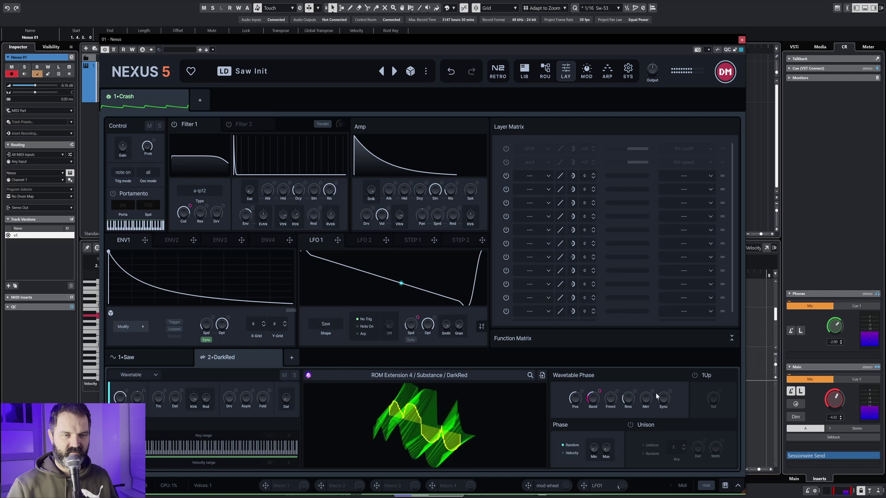
left_click_drag(649, 397, 648, 394)
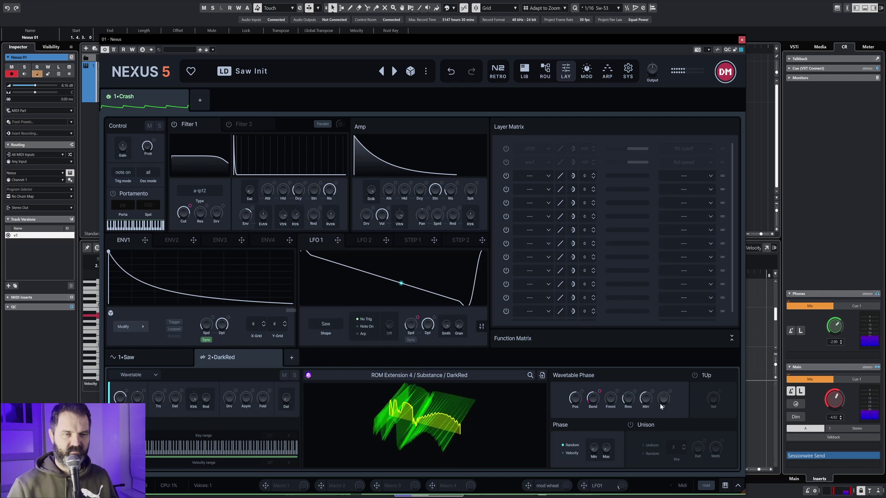
left_click_drag(663, 398, 663, 393)
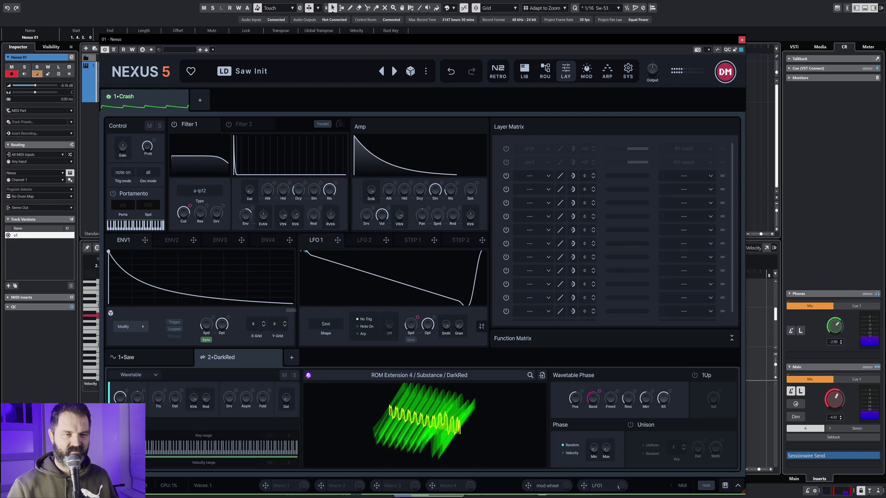
left_click_drag(663, 397, 663, 405)
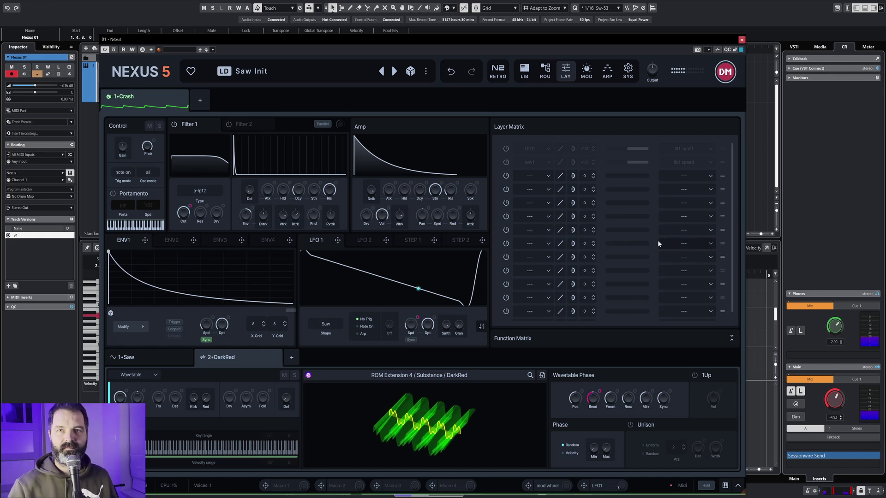
Add a Reverb effect to the Main FX chain in the routing view.
left_click(587, 72)
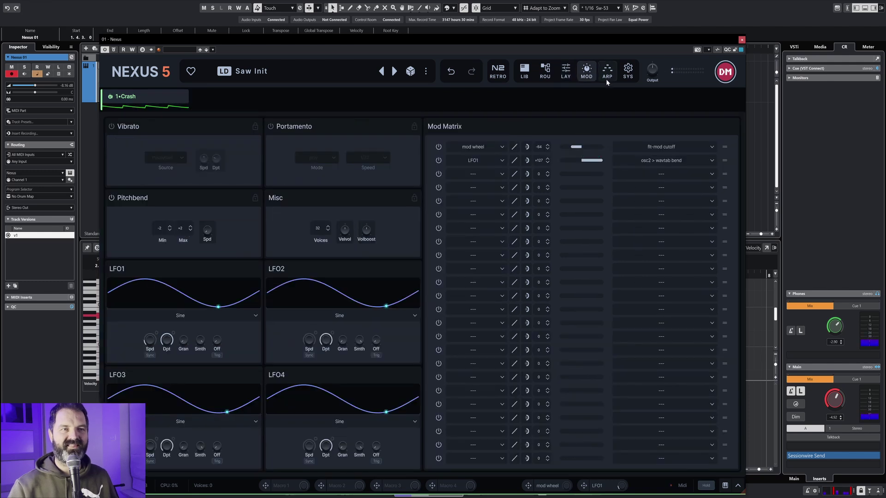
left_click(606, 77)
left_click(548, 74)
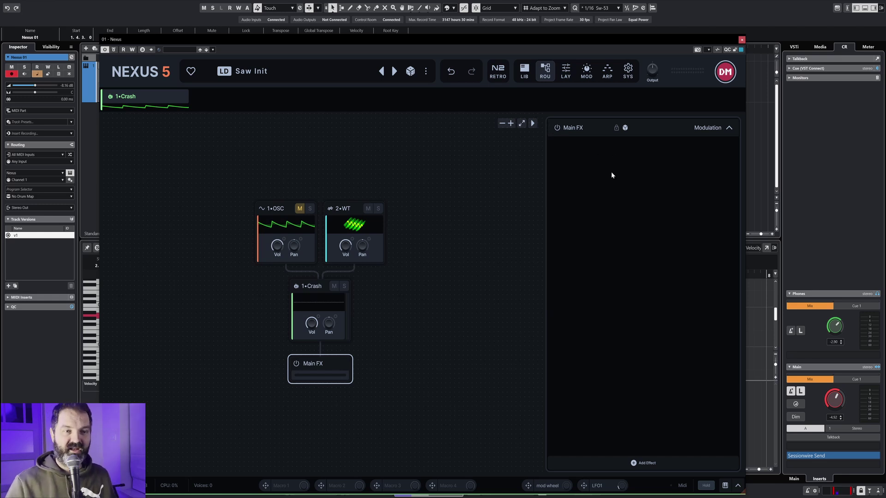
left_click(637, 462)
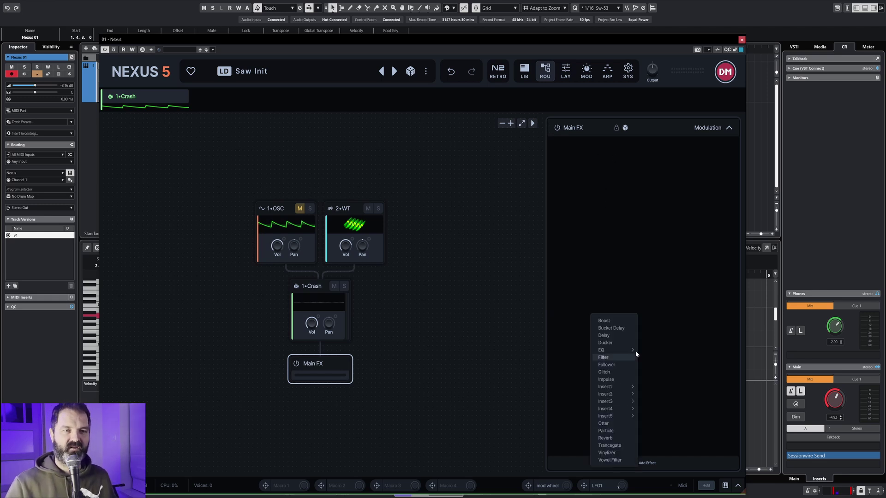
mouse_move(616, 386)
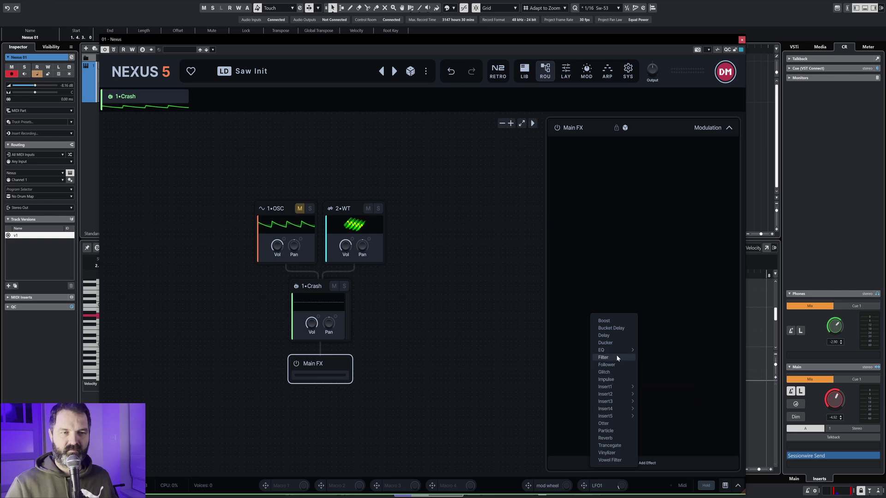
left_click(618, 438)
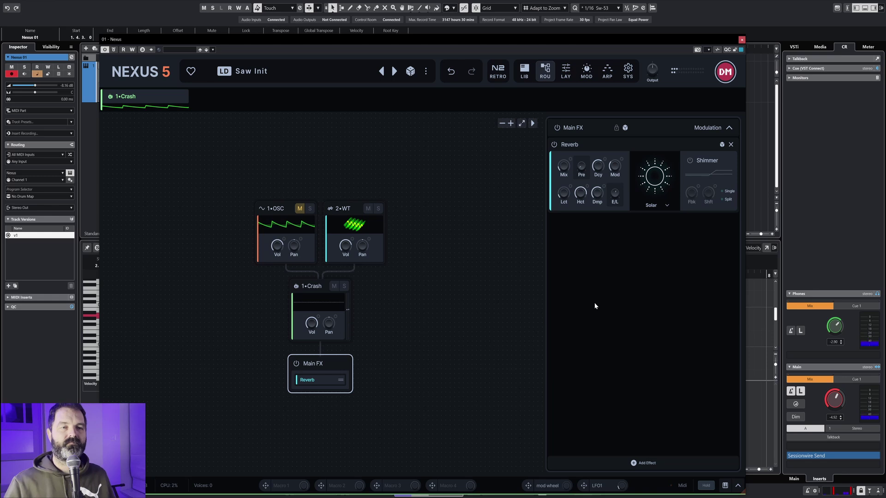
Add a Delay effect after the Reverb in the Main FX chain and keep its mode at Ping Pong.
left_click(634, 463)
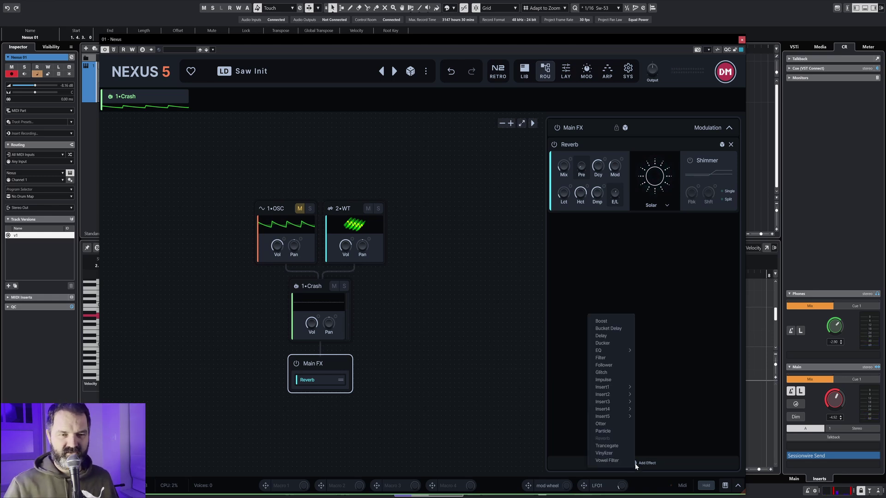
left_click(601, 336)
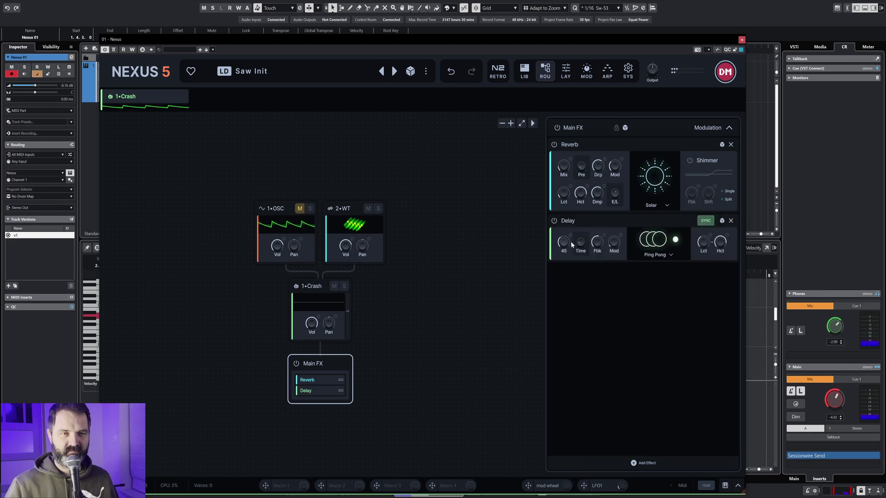
left_click(672, 255)
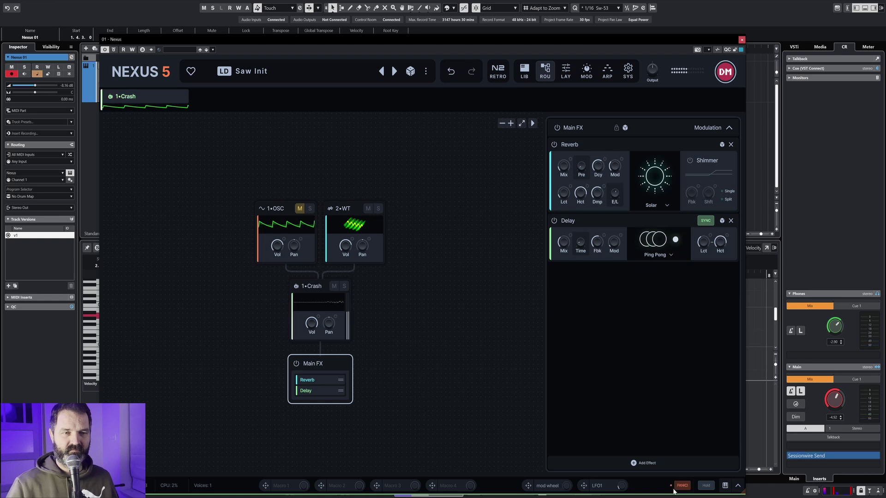
Add a Tube effect from the Insert1 group after the Delay and unmute oscillator 1.
left_click(634, 463)
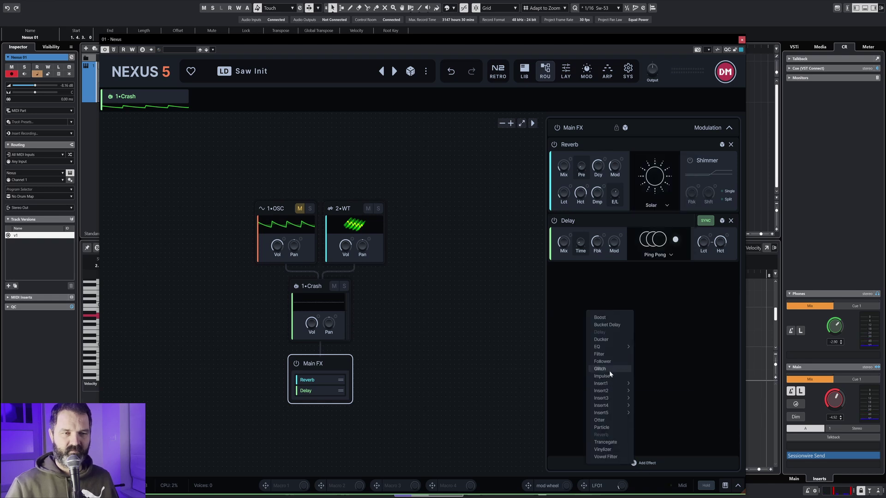
mouse_move(614, 384)
left_click(660, 370)
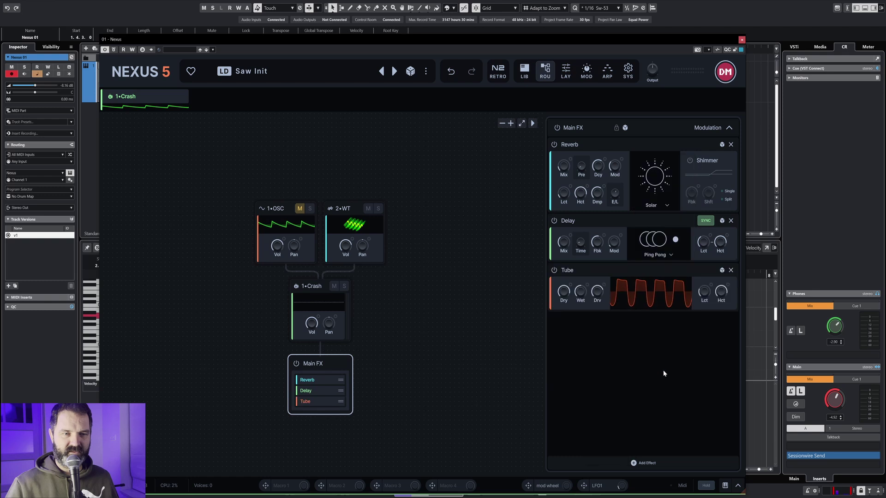
mouse_move(585, 293)
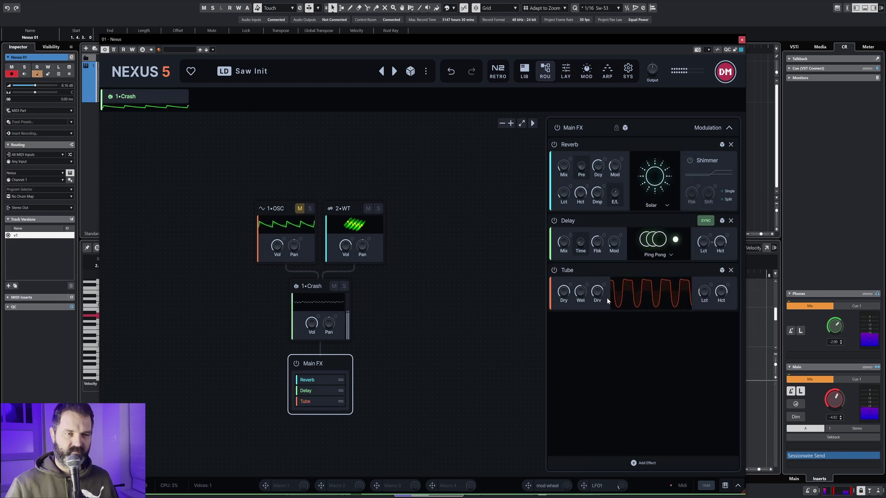
left_click(299, 209)
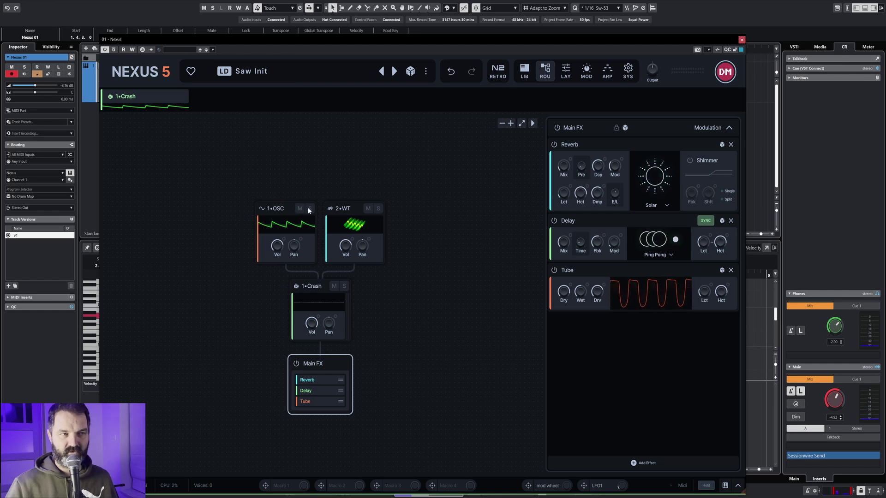